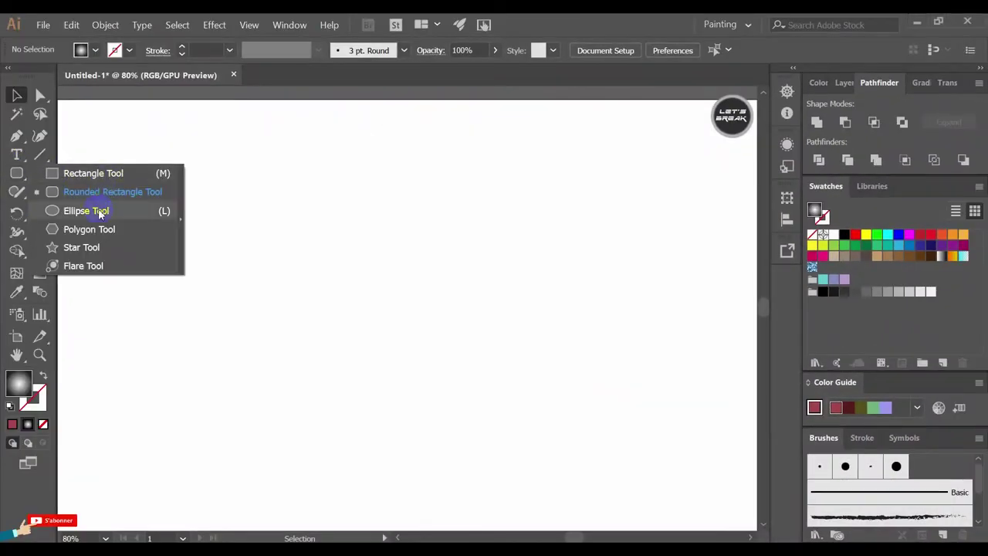
Draw a small, tall, narrow ellipse on the blank artboard with the Ellipse tool
left_click(99, 211)
left_click_drag(368, 205, 346, 255)
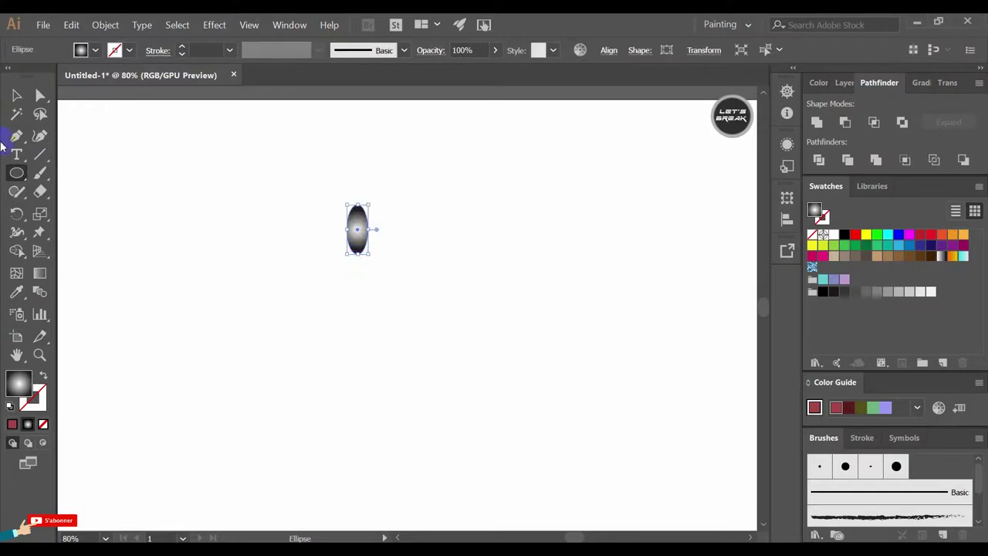
Set the ellipse to no fill with a 1 pt stroke and drag its bottom anchor far down into a tip
left_click(43, 424)
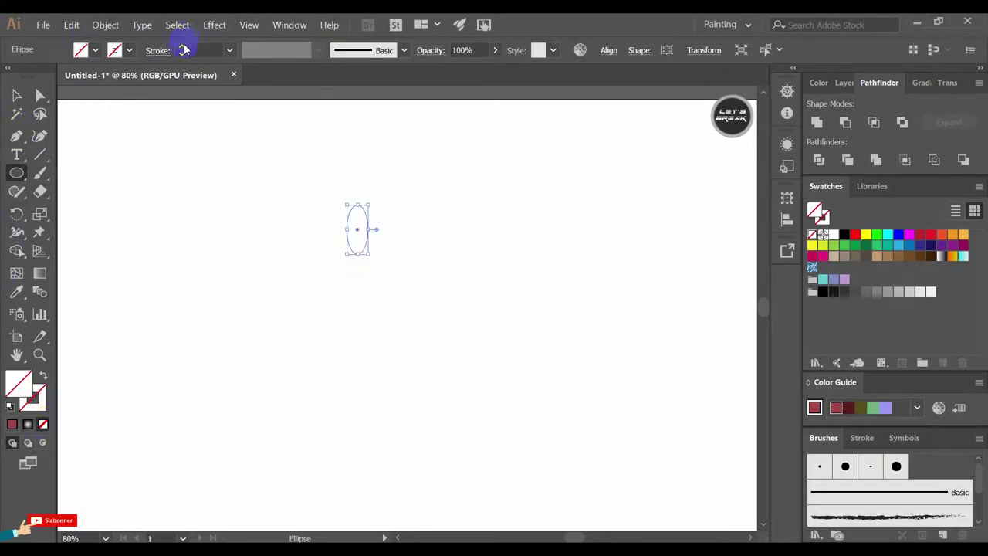
left_click(183, 47)
left_click(40, 96)
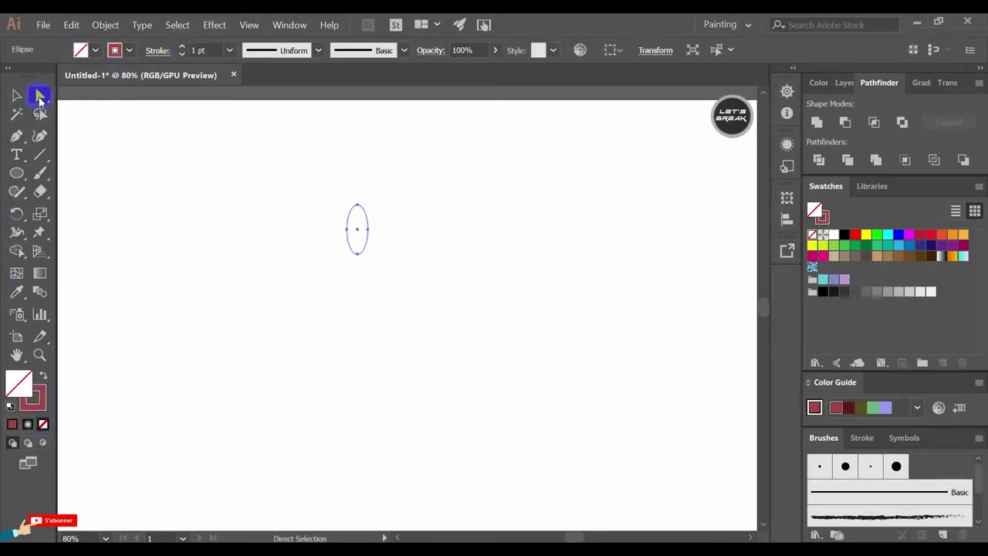
left_click_drag(357, 254, 357, 255)
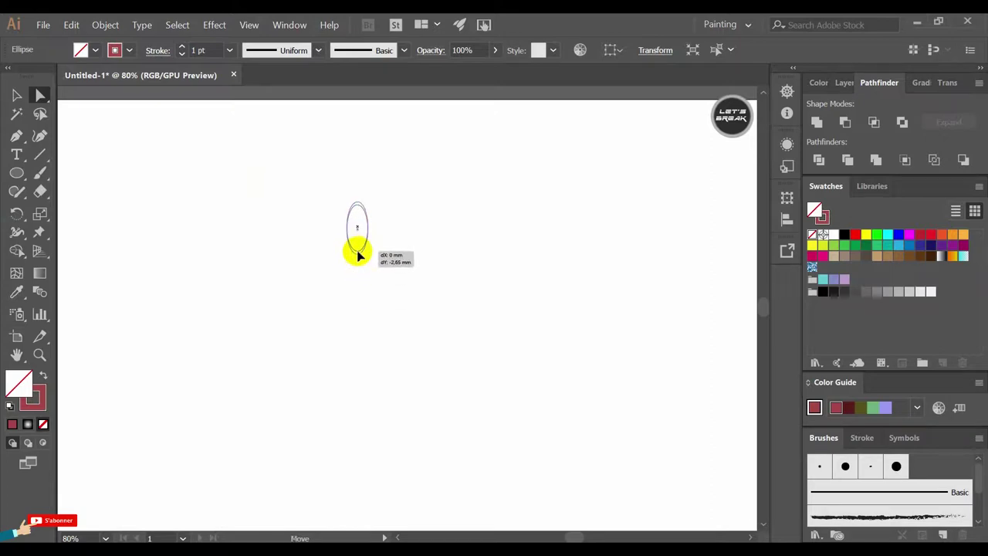
left_click_drag(358, 255, 359, 335)
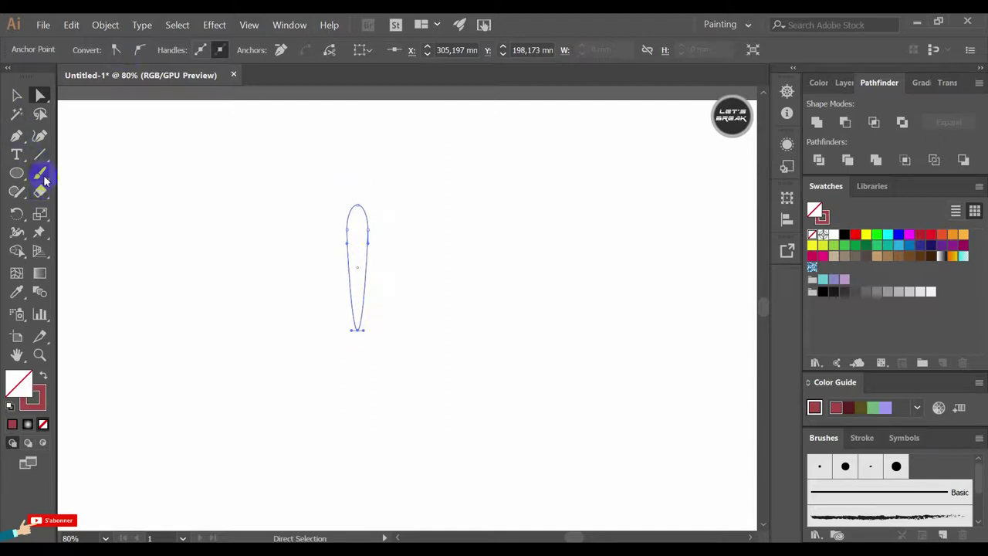
left_click_drag(40, 191, 92, 209)
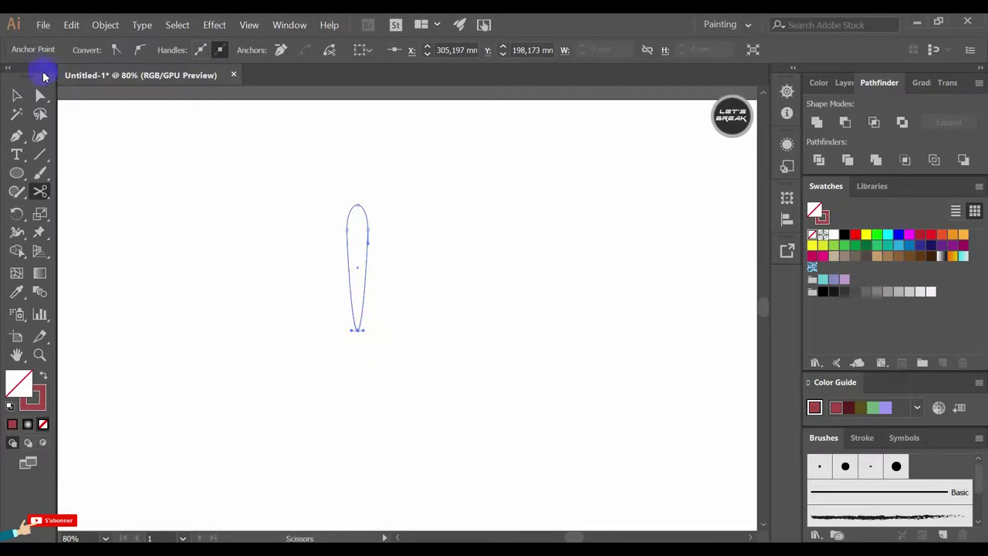
Drag the cut path's two loose bottom ends into straight parallel legs
left_click(17, 92)
left_click(41, 94)
mouse_move(356, 331)
left_mouse_down()
mouse_move(369, 336)
mouse_move(368, 305)
left_mouse_up()
left_click(348, 373)
left_click(357, 332)
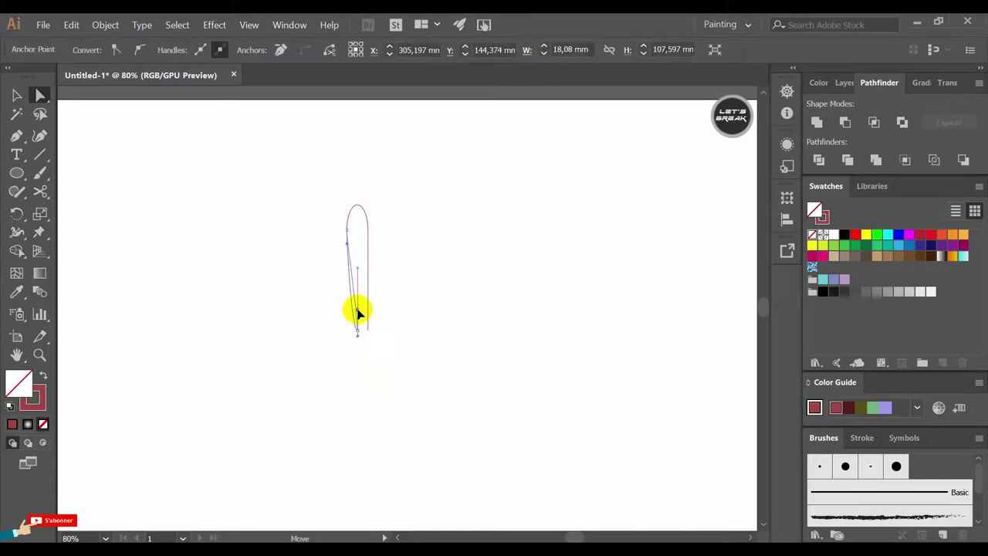
left_click_drag(359, 335, 348, 334)
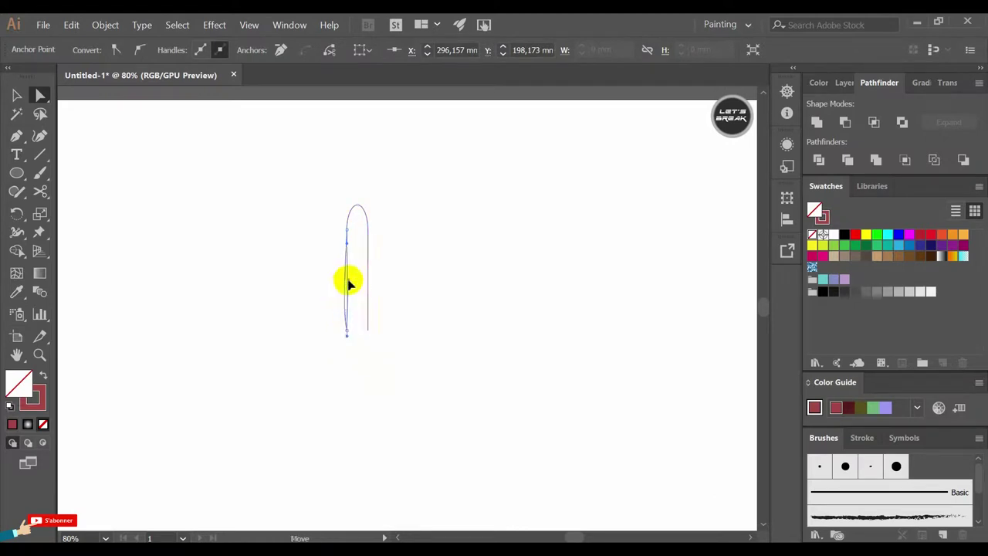
Raise the right leg's end so it is shorter than the left leg
left_click(352, 344)
left_click(346, 297)
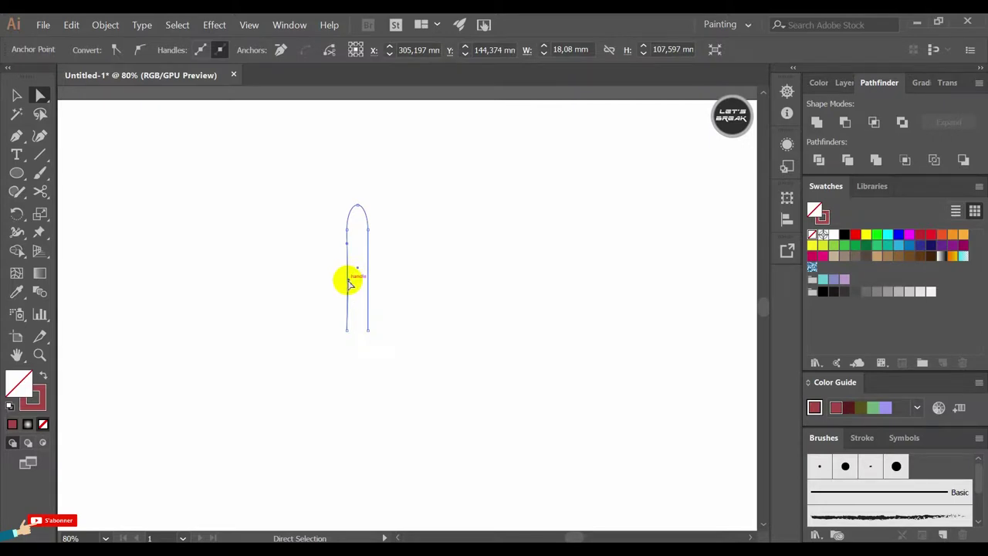
left_click(384, 369)
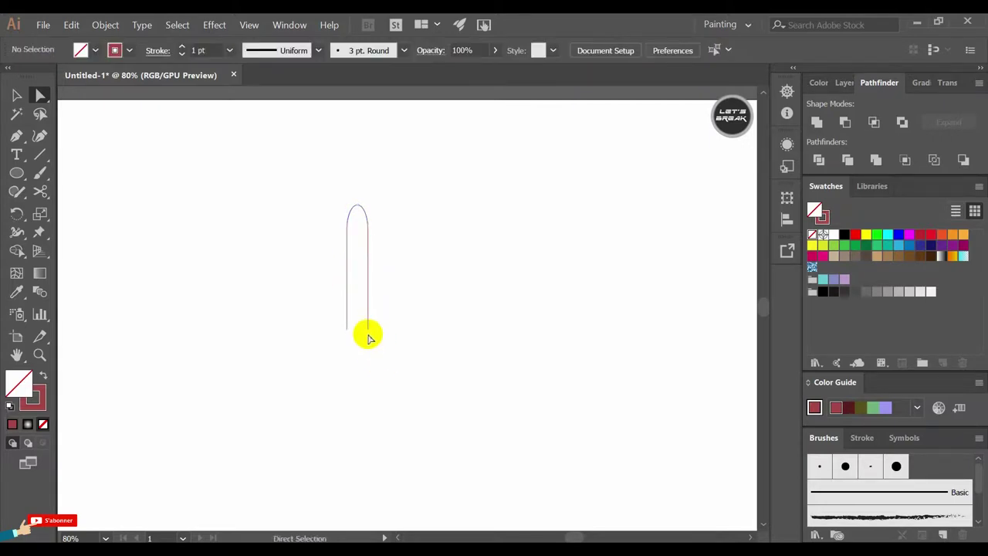
left_click_drag(368, 329, 368, 299)
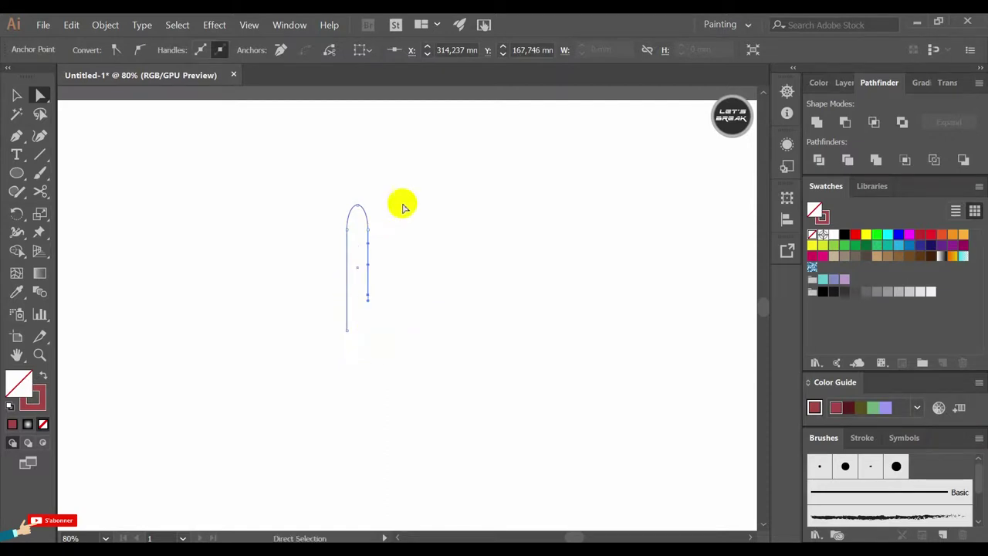
left_click_drag(399, 203, 324, 260)
left_click(16, 95)
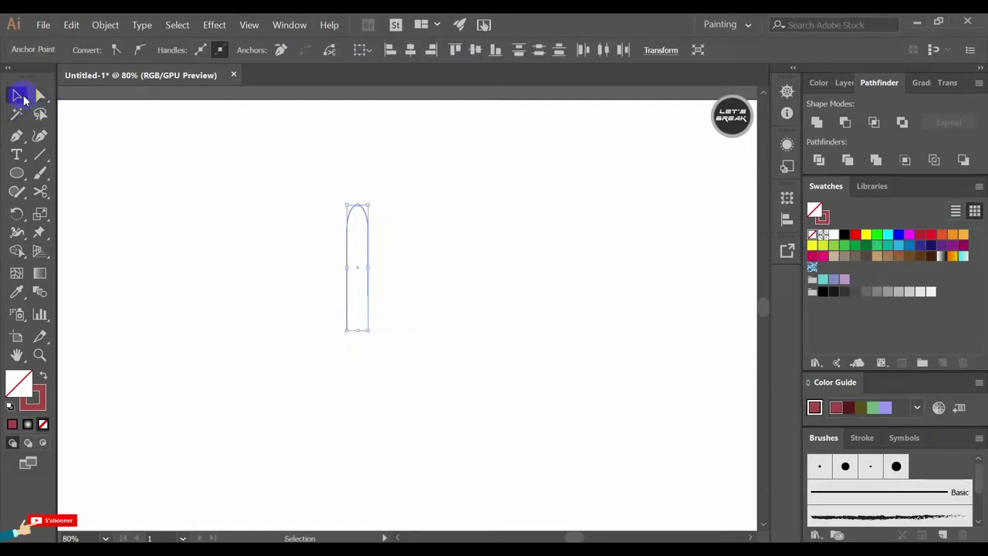
Enlarge the arch slightly from its top-left corner and set its stroke weight to 16 pt
left_click_drag(346, 204, 348, 209)
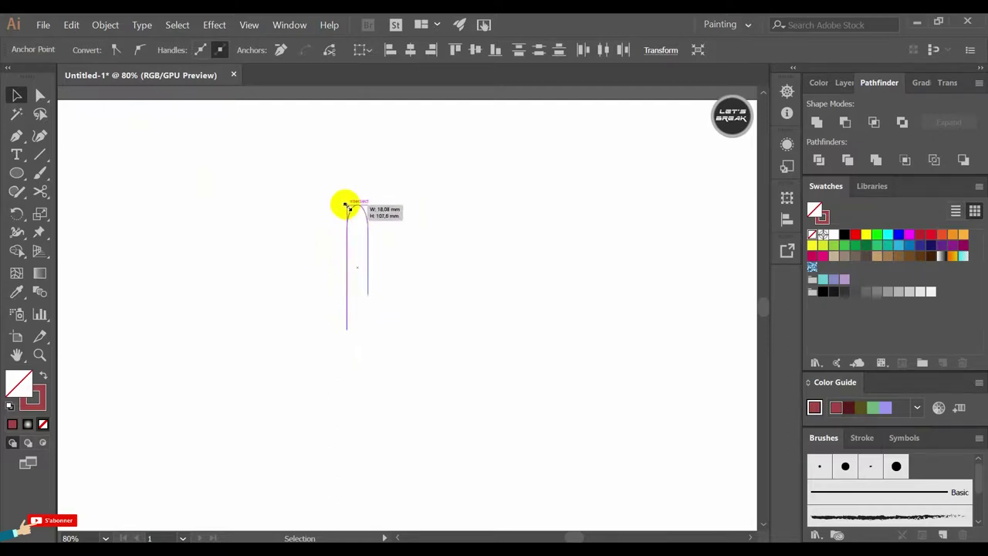
left_click_drag(348, 208, 346, 204)
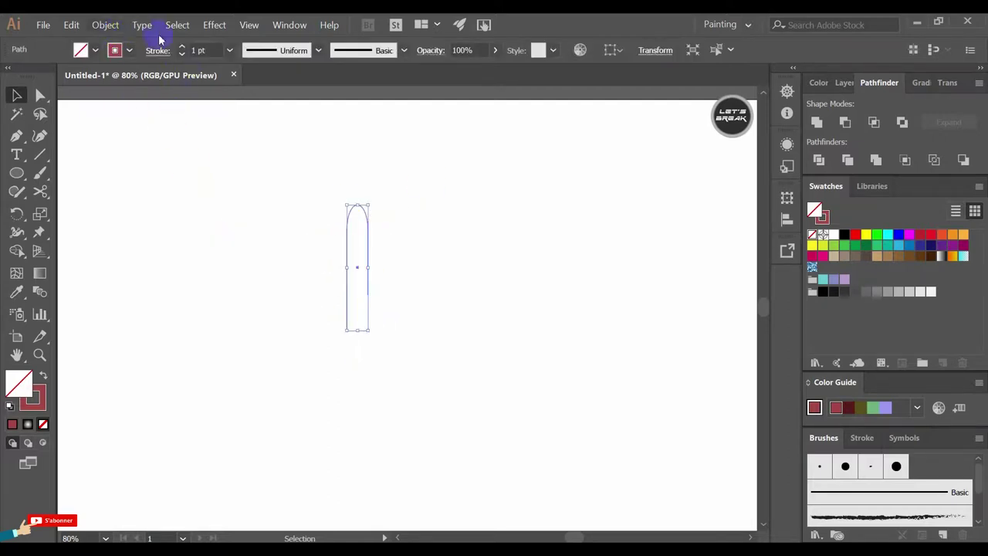
left_click(181, 48)
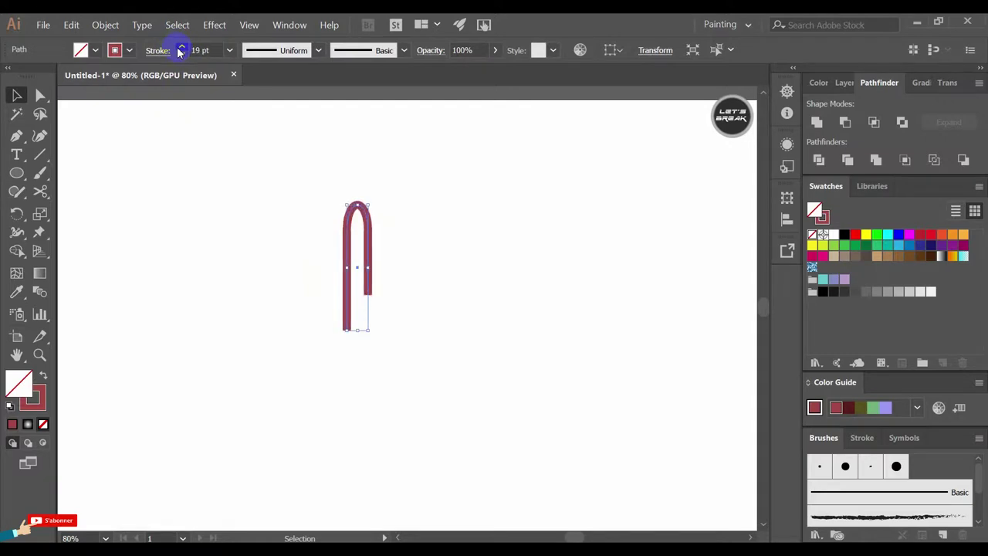
left_click(182, 54)
left_click(182, 54)
left_click(181, 54)
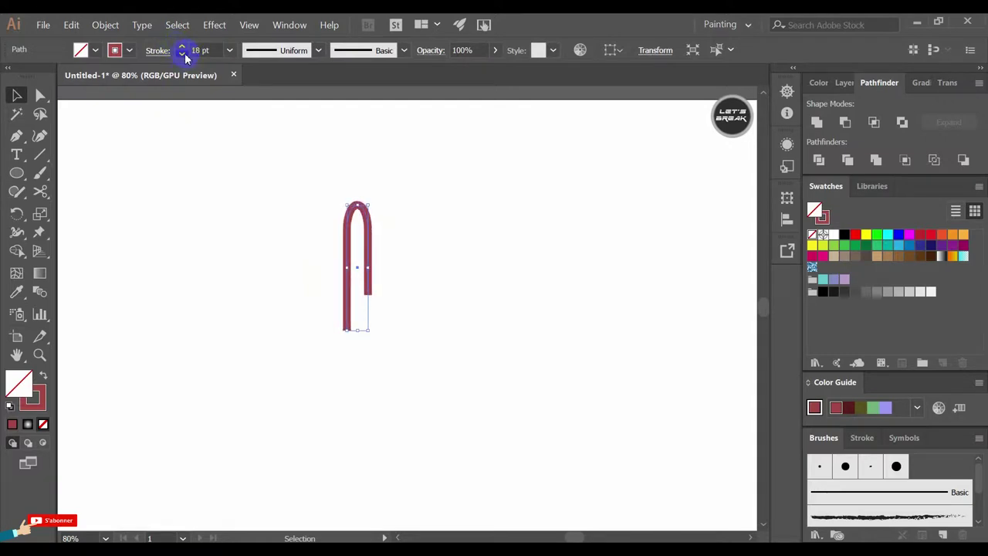
left_click(249, 388)
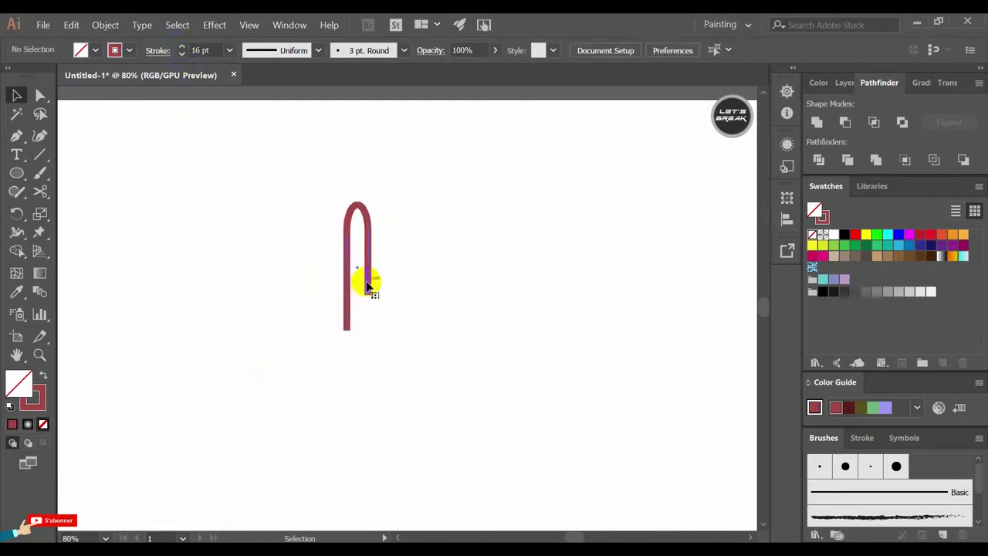
left_click(41, 95)
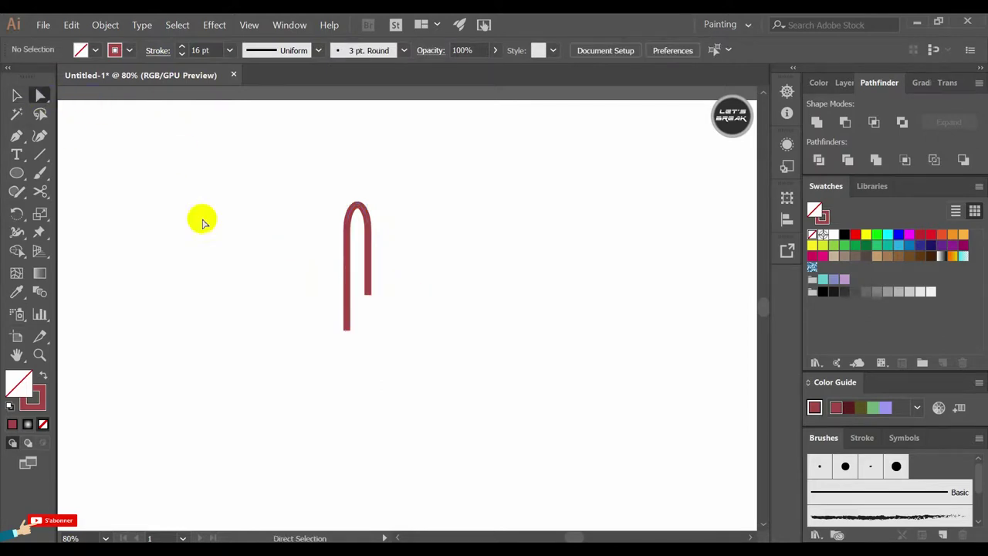
Shorten the hook's right leg and reposition the left leg's bottom end
left_click(357, 287)
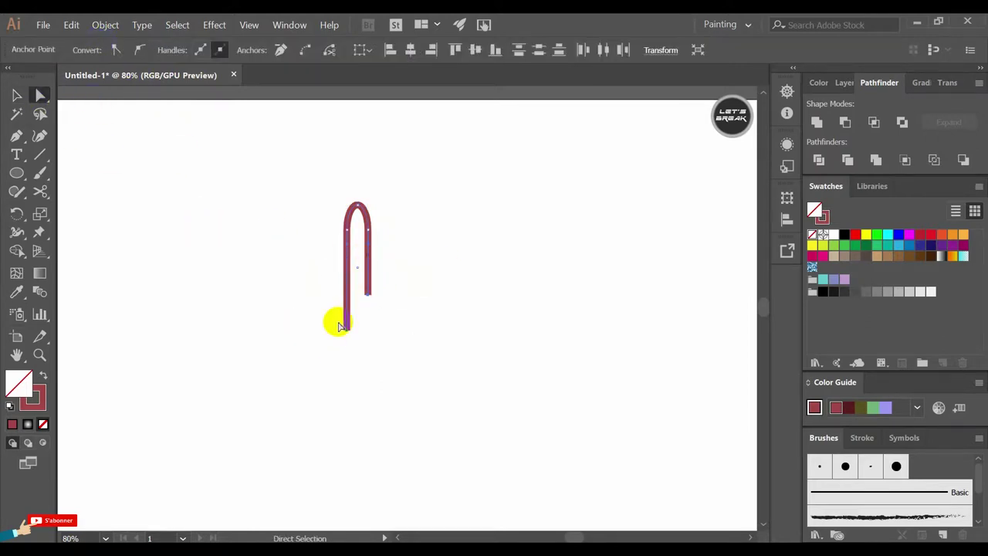
left_click(368, 294)
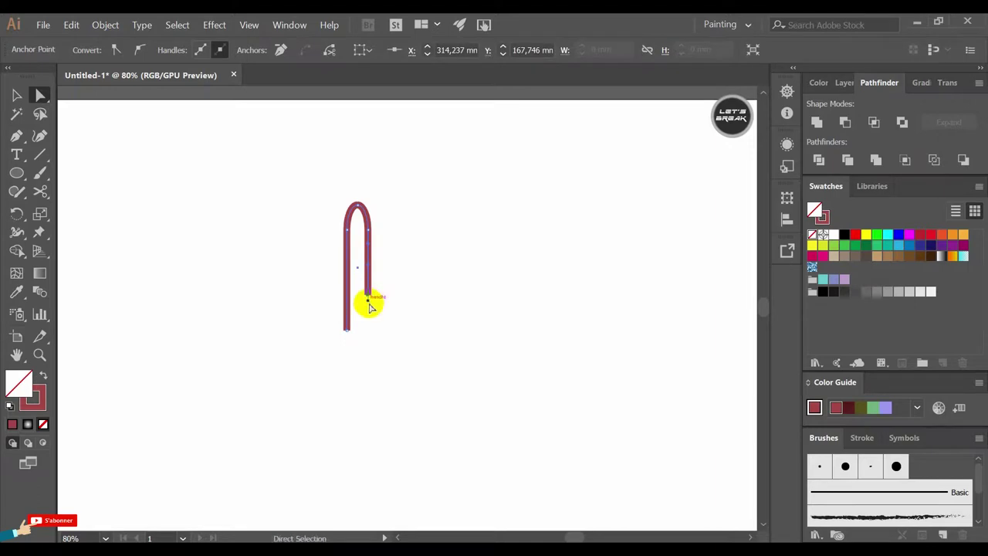
left_click_drag(368, 300, 367, 278)
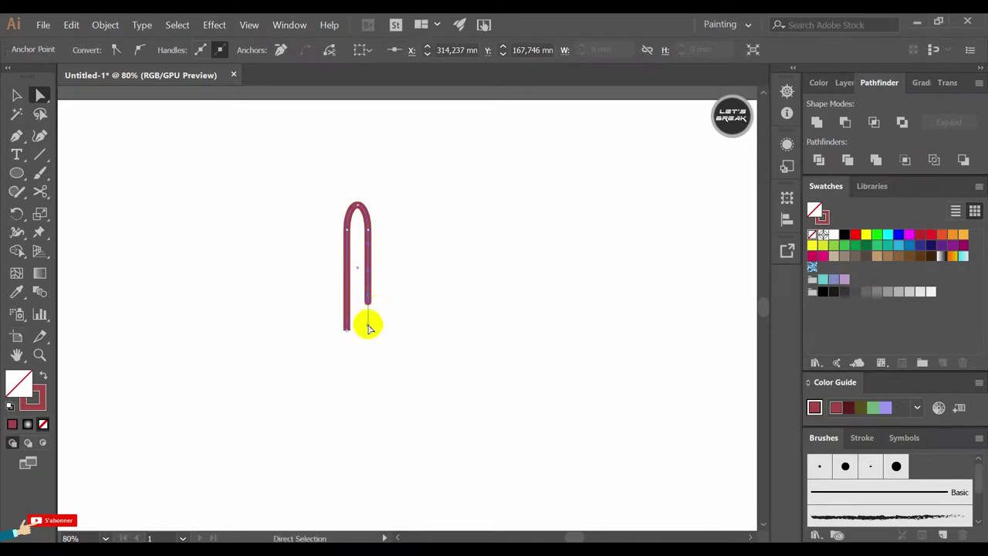
left_click_drag(347, 327, 347, 297)
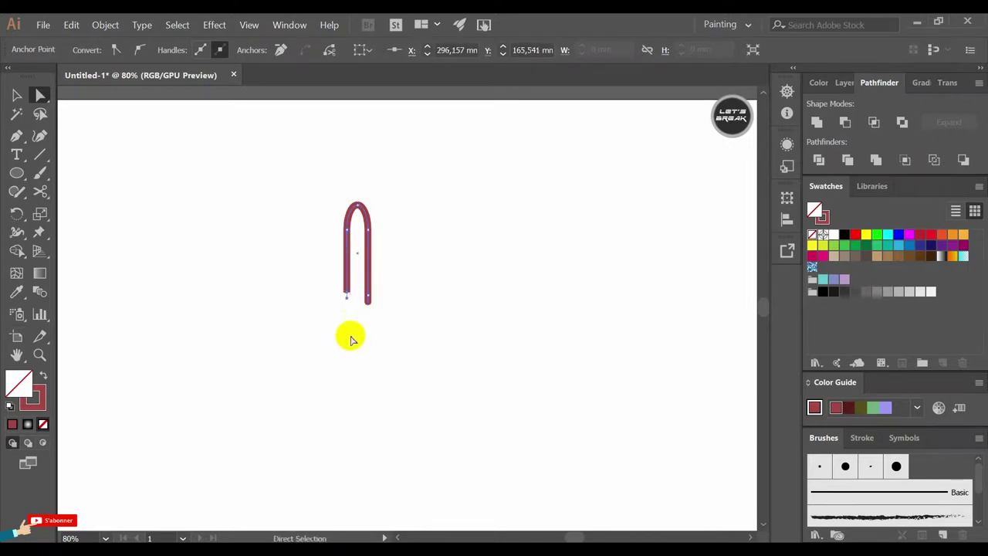
left_click_drag(350, 342, 346, 312)
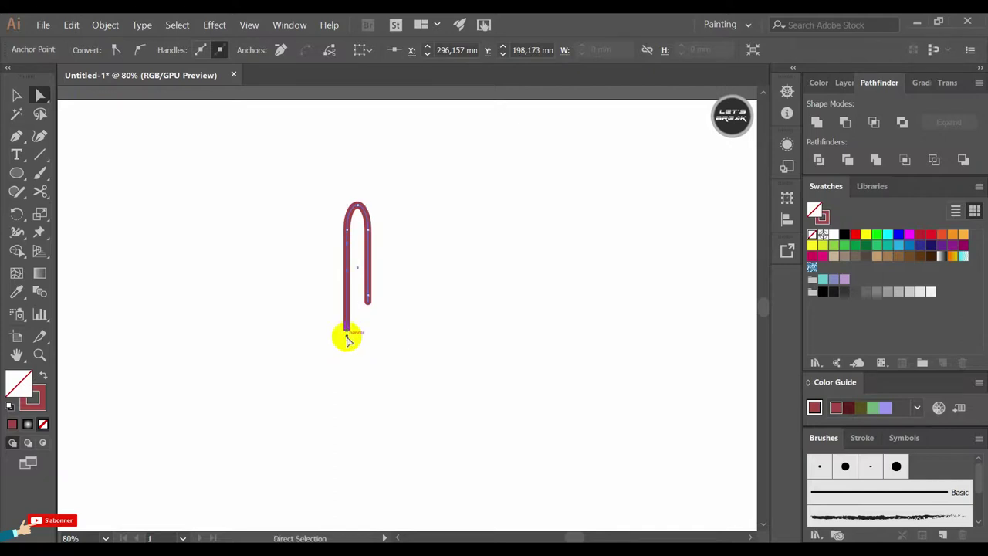
Fine-tune the left leg's end so it extends below the right leg, then marquee-select the hook
left_click(391, 360)
left_click(351, 341)
left_click_drag(348, 333, 346, 316)
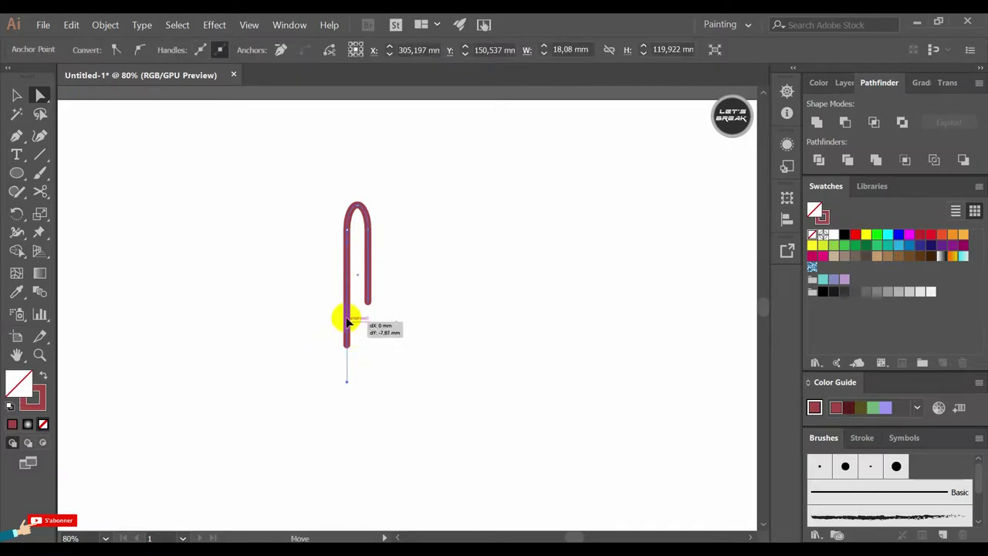
left_click(370, 370)
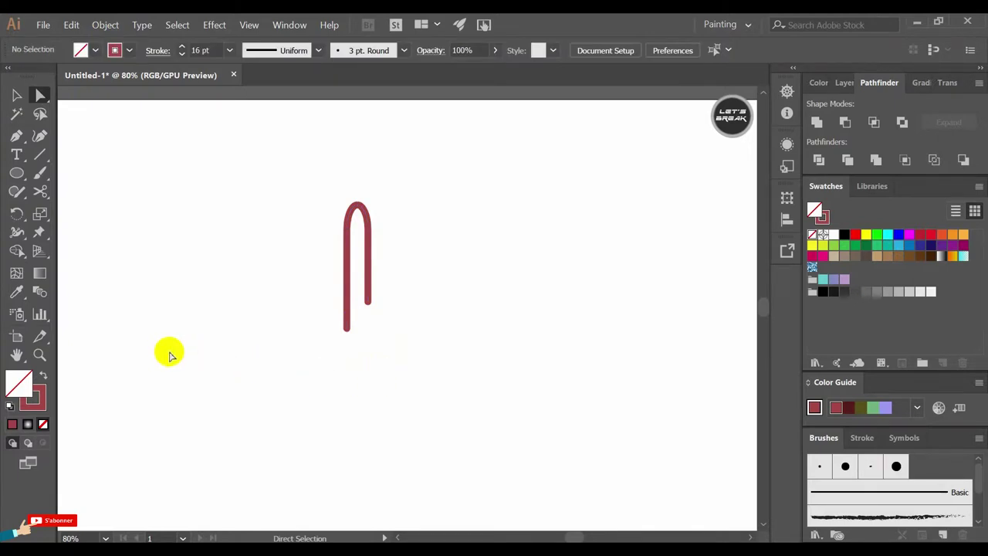
left_click_drag(443, 206, 291, 339)
left_click(68, 26)
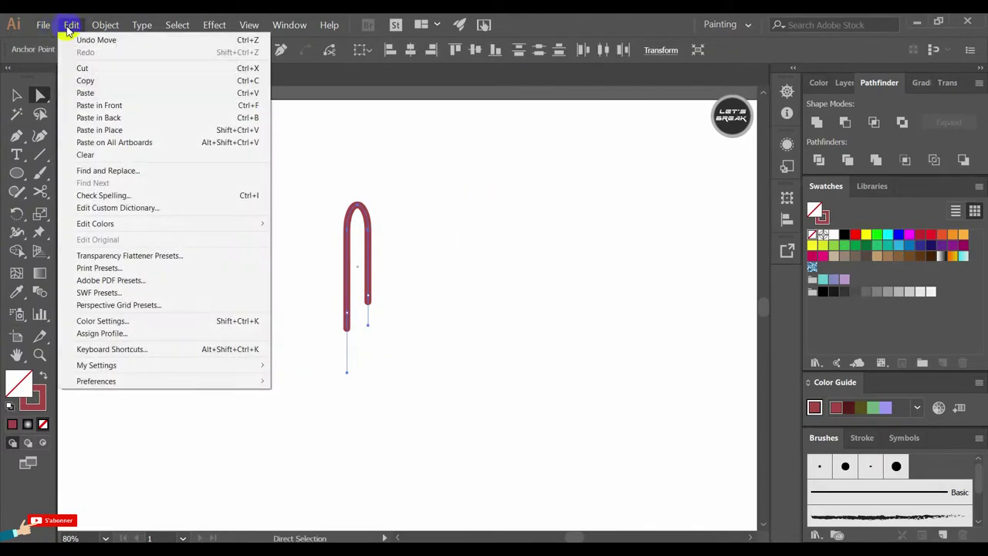
mouse_move(121, 40)
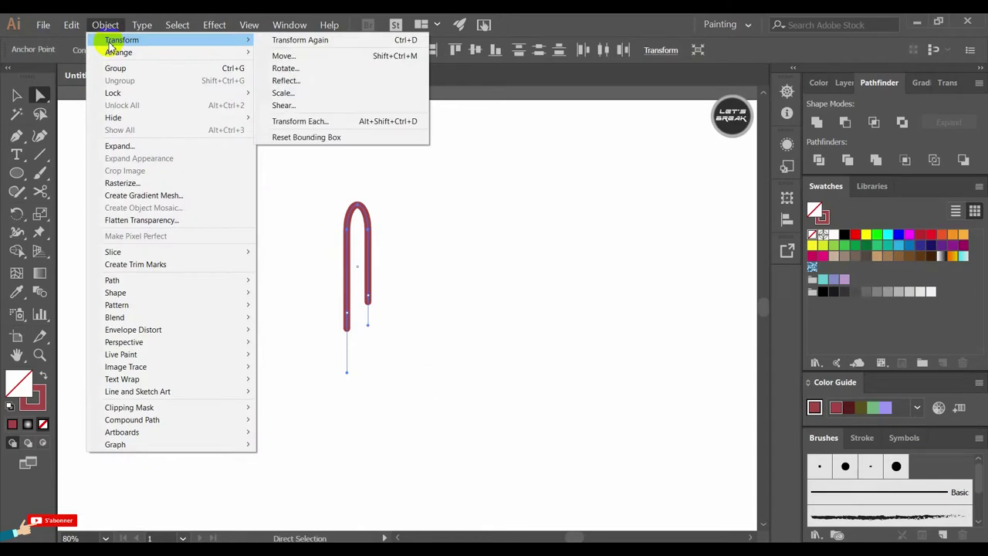
Expand the hook's 16 pt stroke into a filled outline shape, keeping Fill and Stroke
left_click(120, 146)
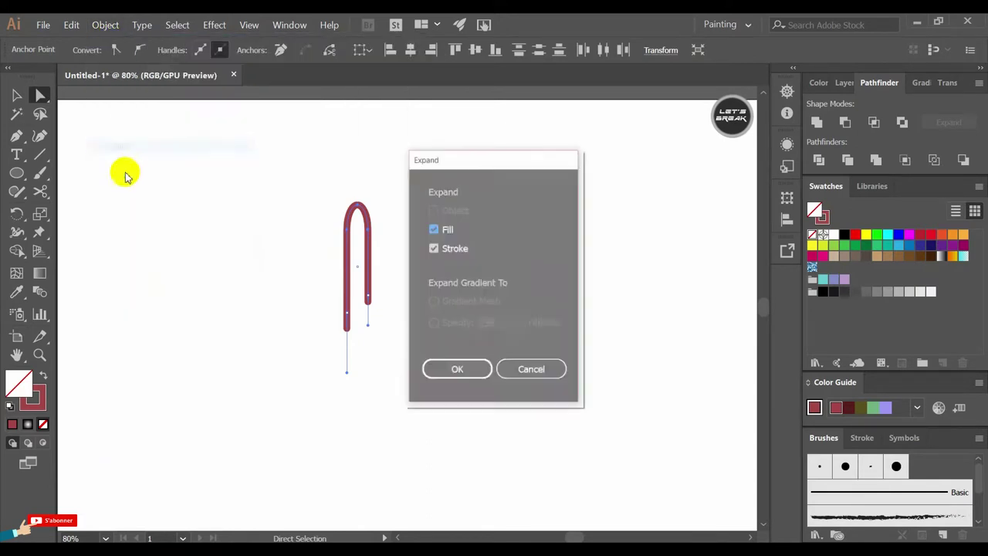
left_click(464, 369)
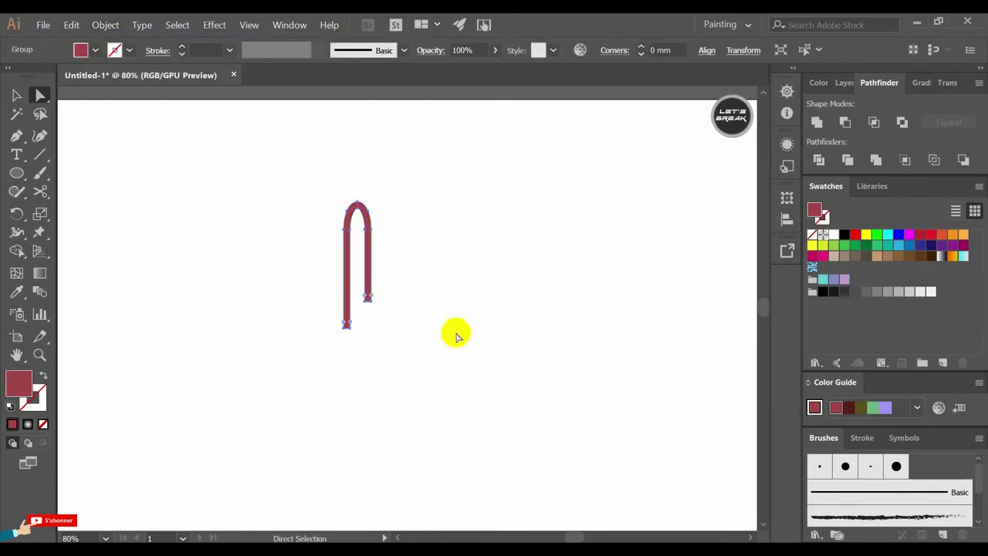
left_click(349, 323)
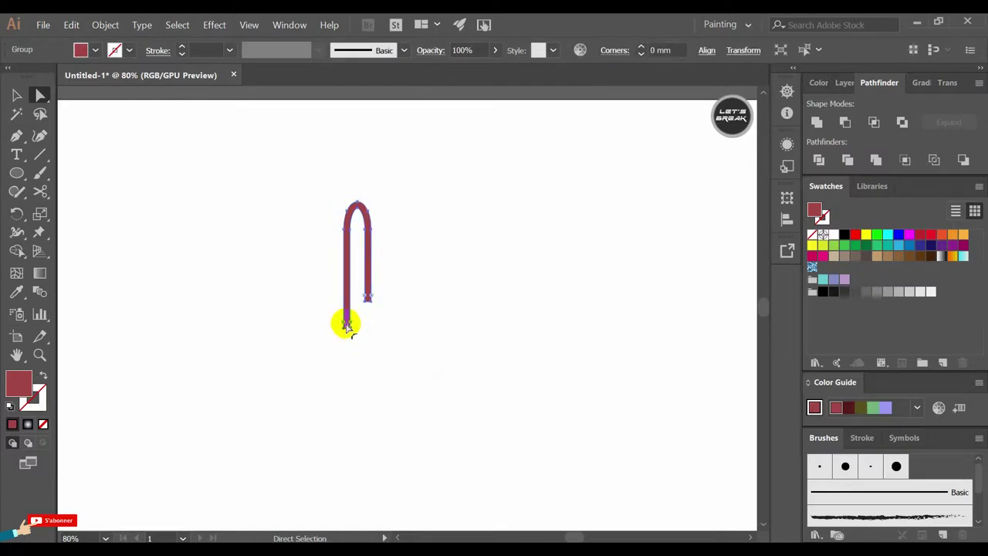
left_click(384, 378)
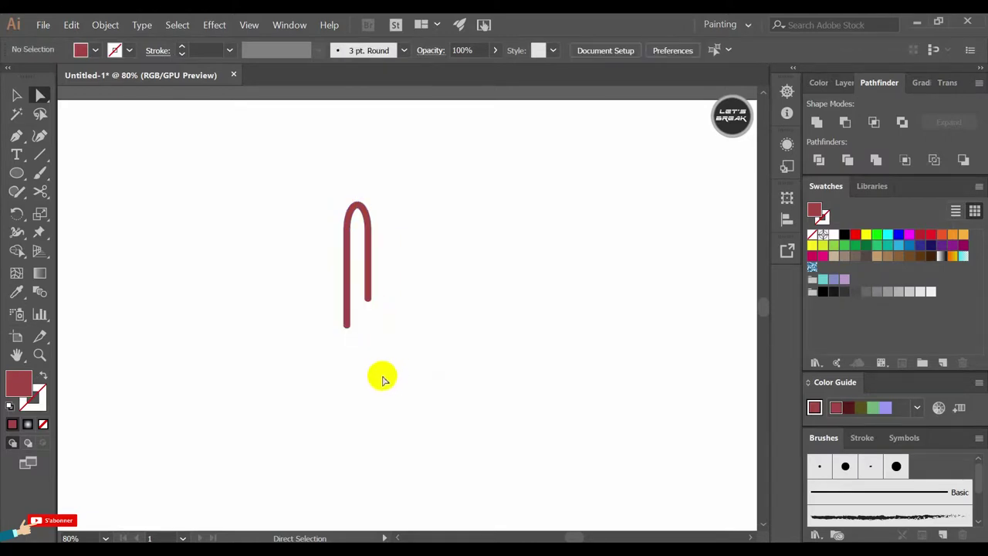
left_click(17, 214)
left_click(275, 245, "alt")
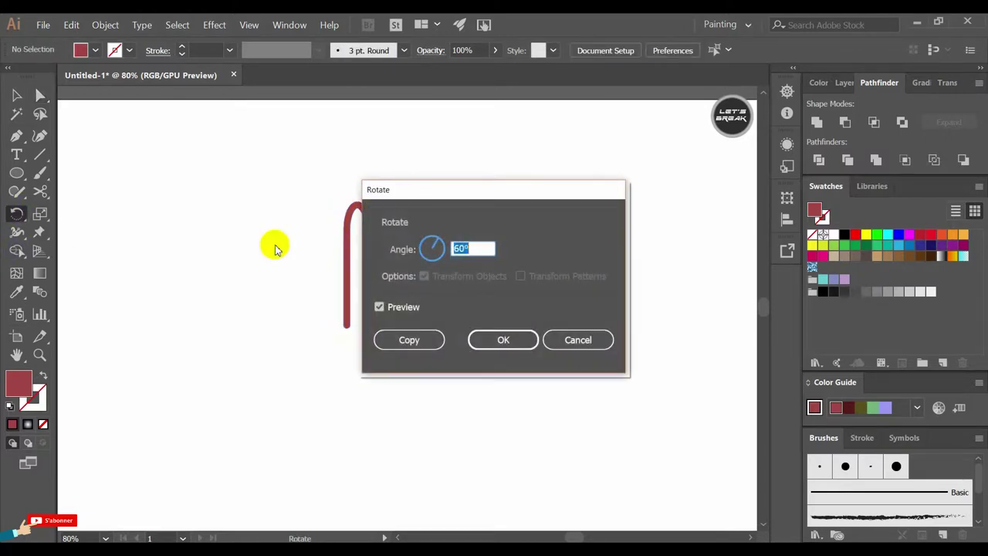
left_click_drag(462, 185, 656, 186)
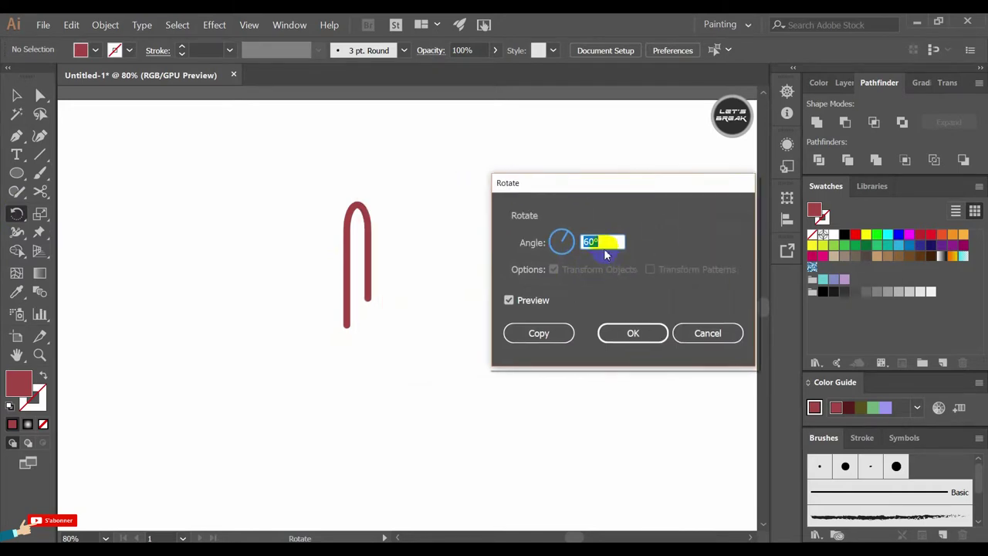
left_click(543, 338)
left_click(632, 334)
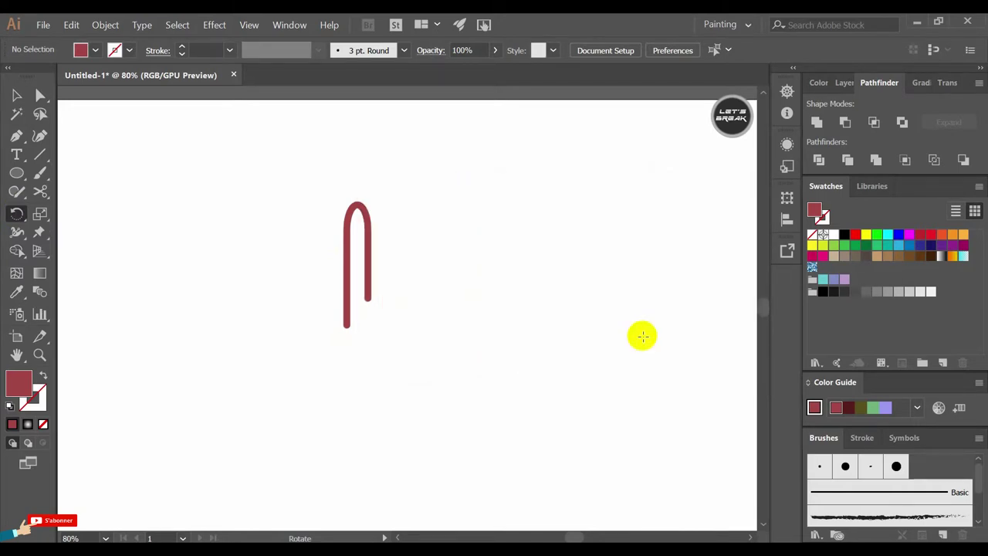
left_click(347, 327, "alt")
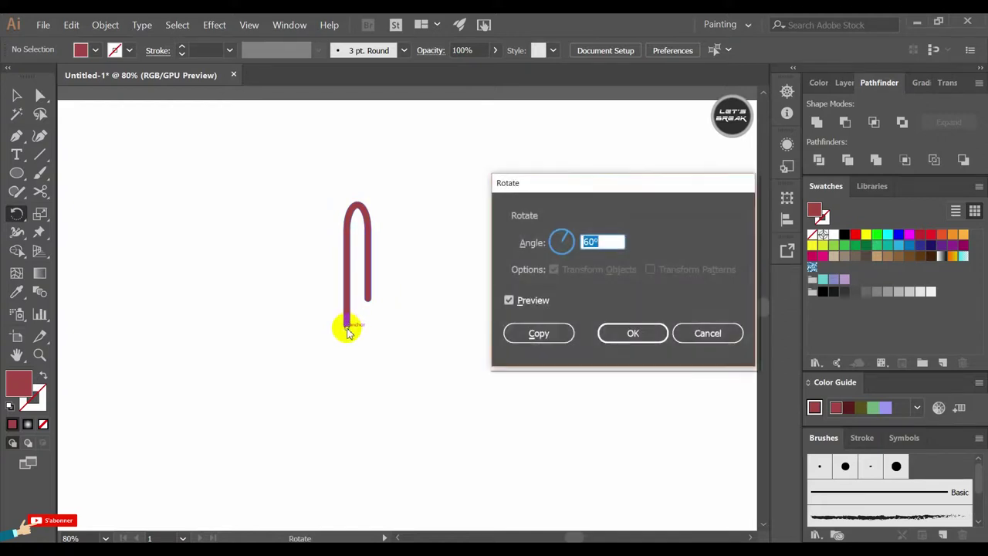
left_click(555, 334)
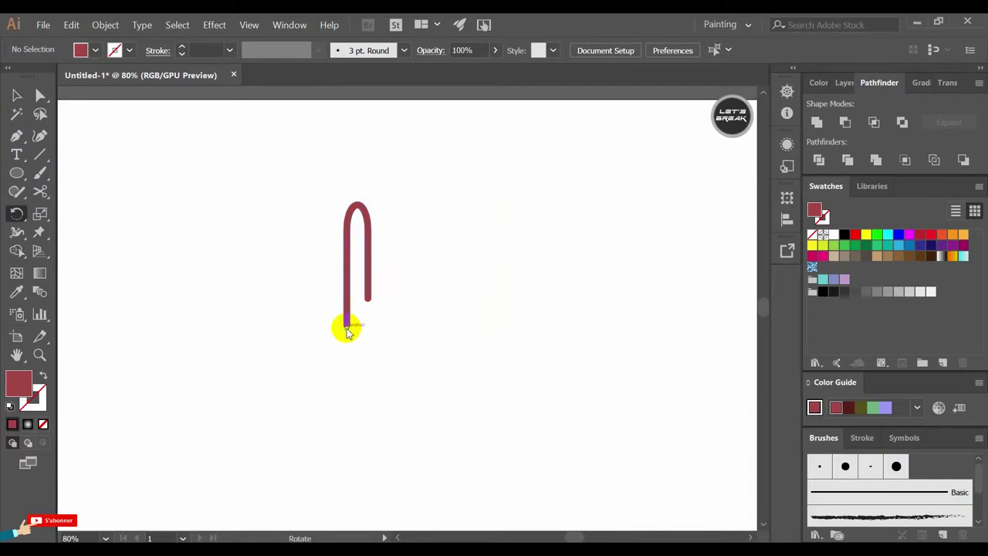
left_click(347, 328, "alt")
left_click(640, 332)
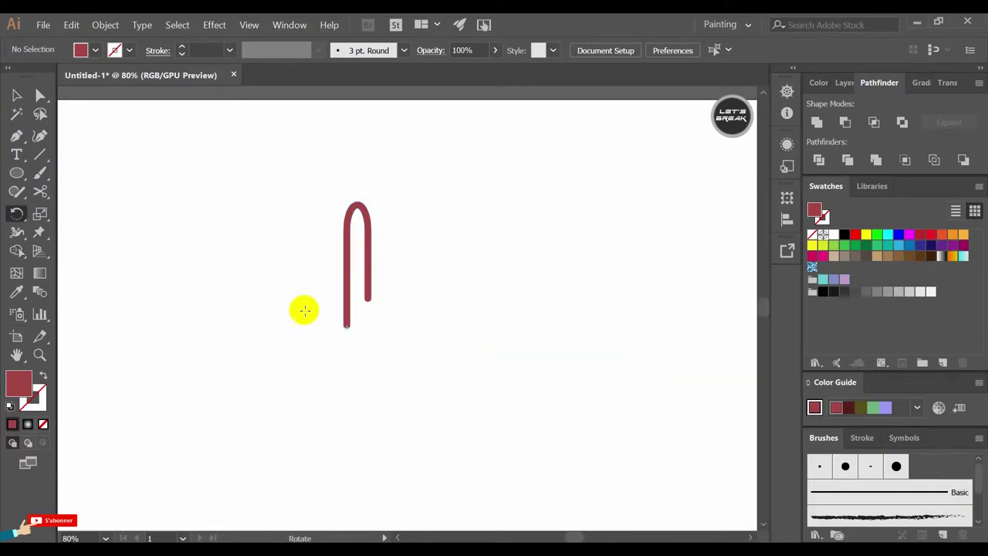
left_click(347, 327, "alt")
left_click(541, 334)
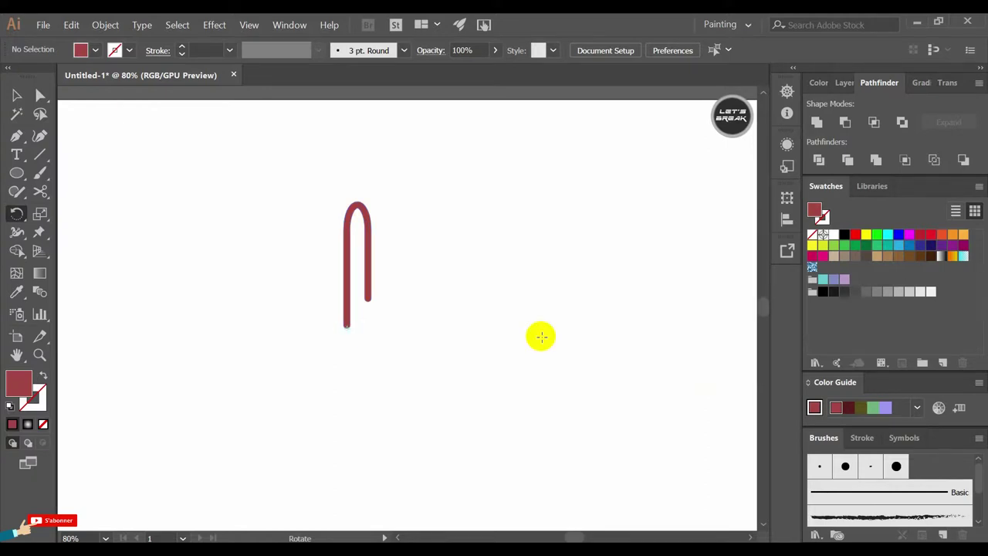
double_click(17, 214)
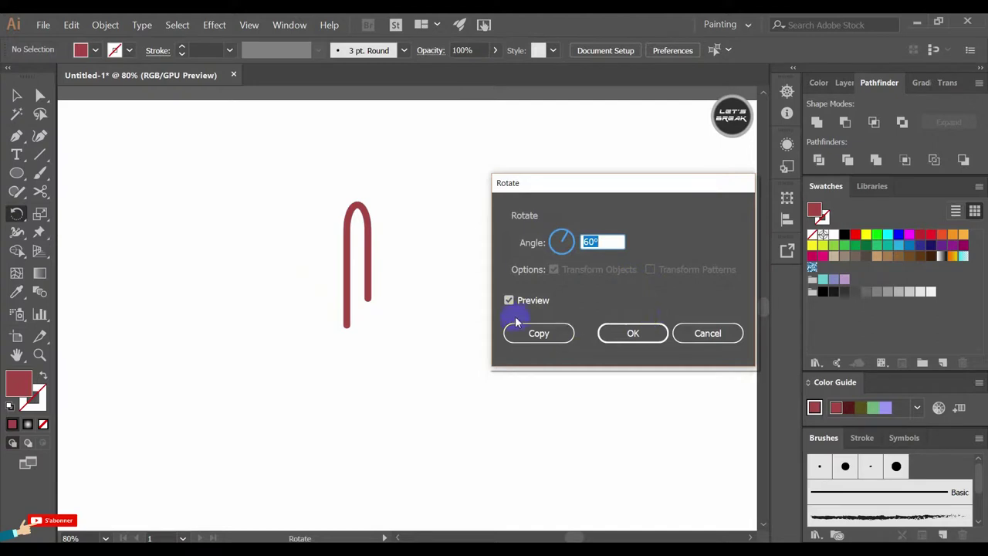
left_click(631, 333)
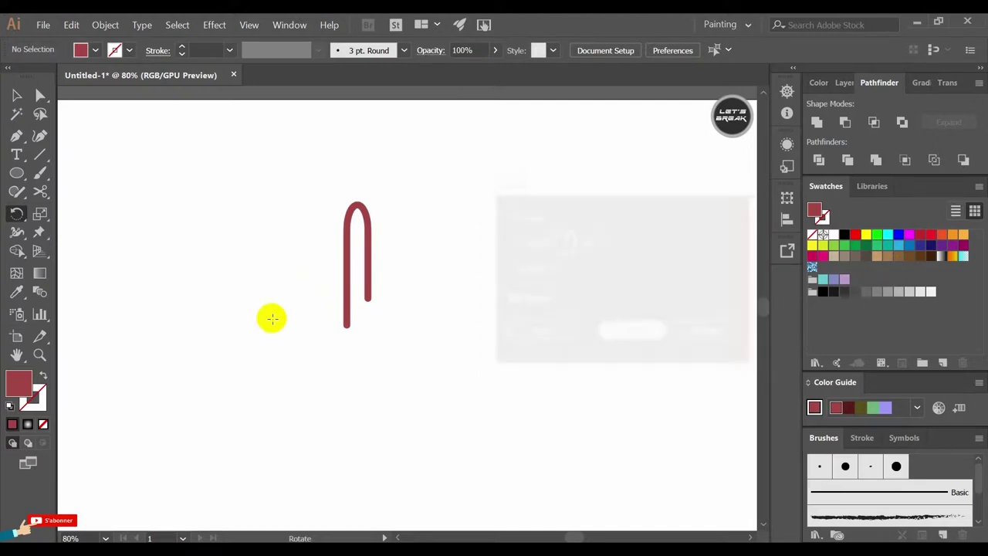
left_click(356, 340, "alt")
left_click(630, 331)
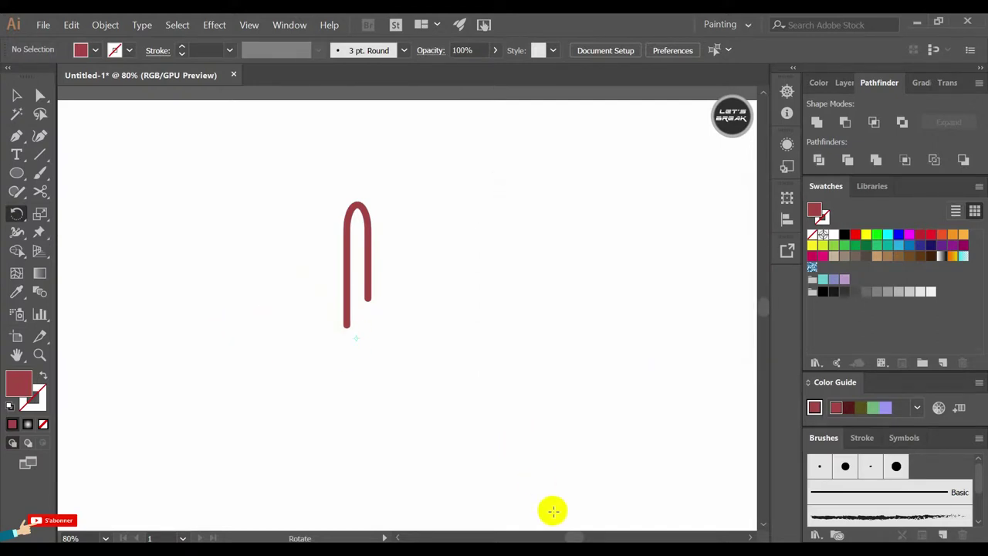
key("ctrl+a")
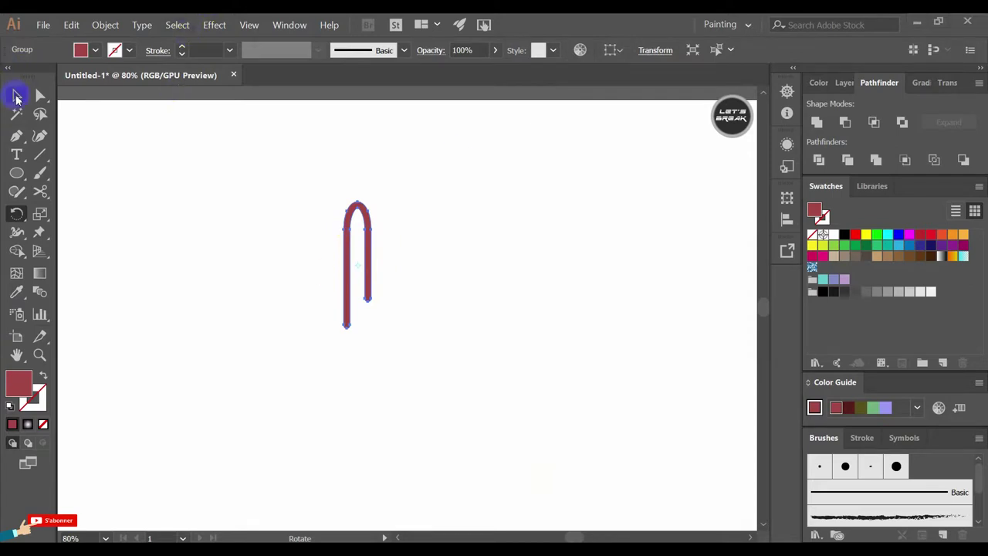
Rotate the hook by 60° through the Rotate dialog, then return it to upright
double_click(17, 215)
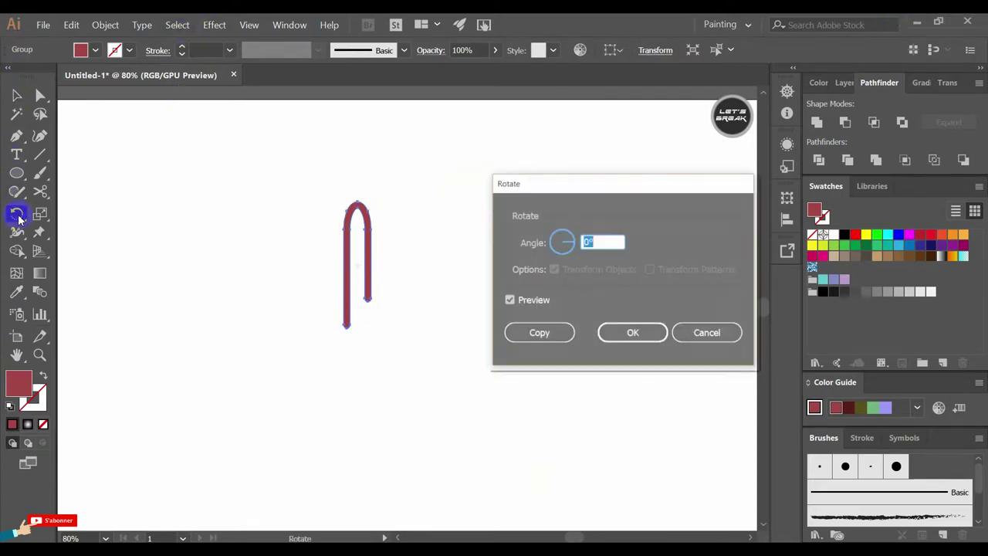
left_click(637, 336)
type("6")
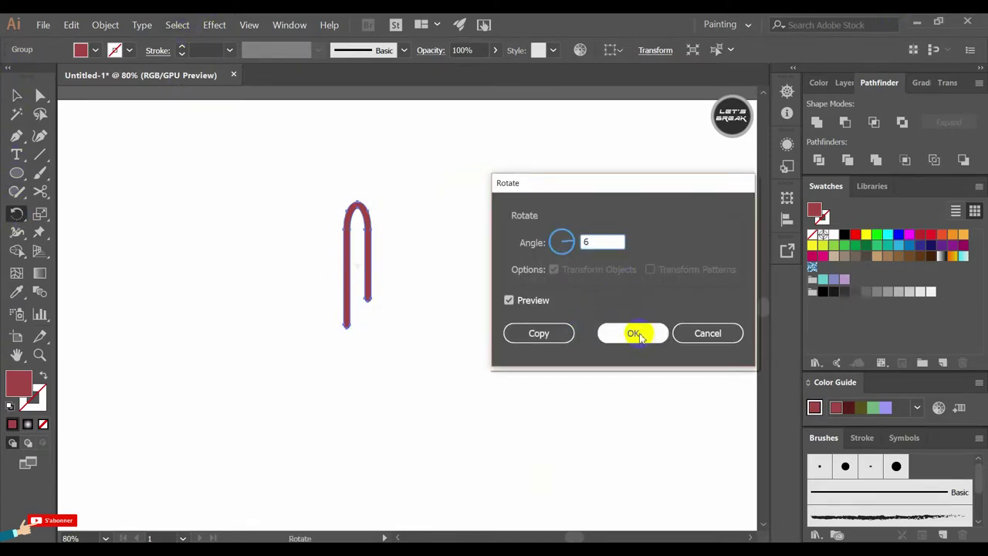
type("0")
left_click(629, 333)
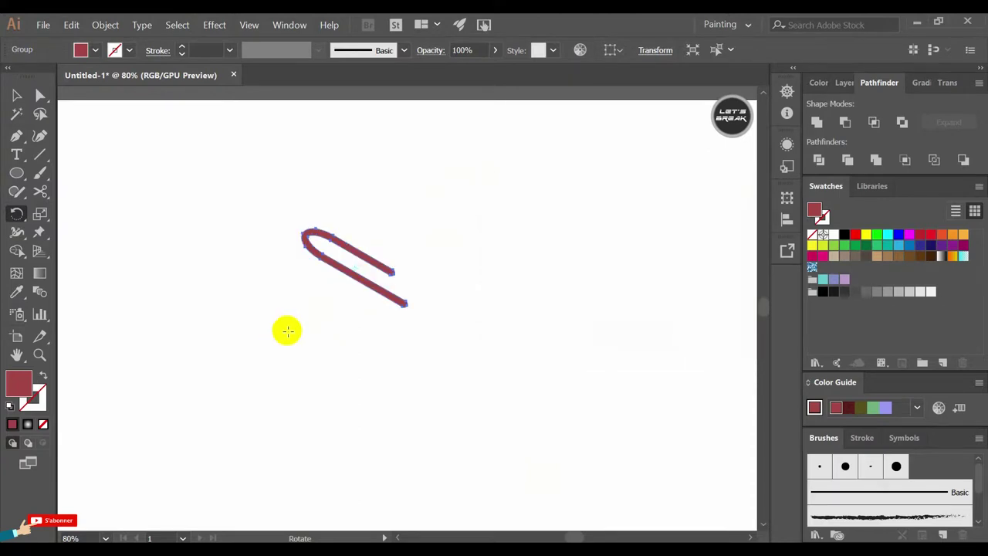
key("ctrl+d")
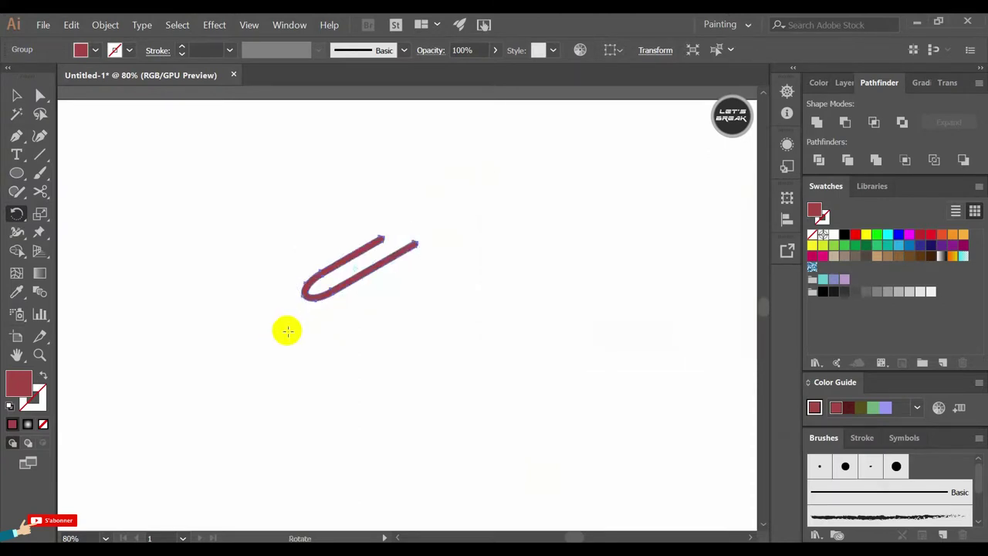
key("ctrl+d")
key("ctrl+d")
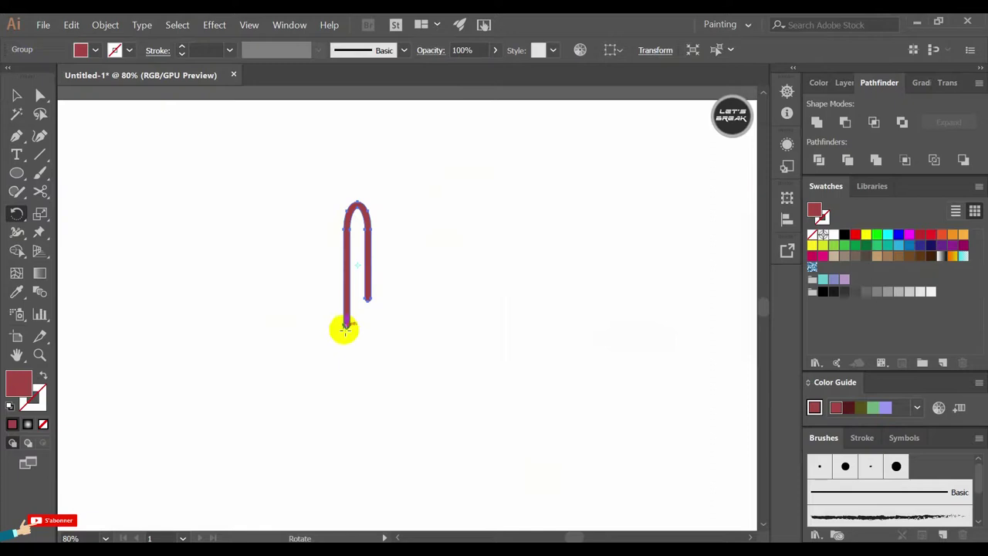
Make 60° rotated copies of the hook around its bottom end, repeating with Ctrl+D
left_click(346, 332, "alt")
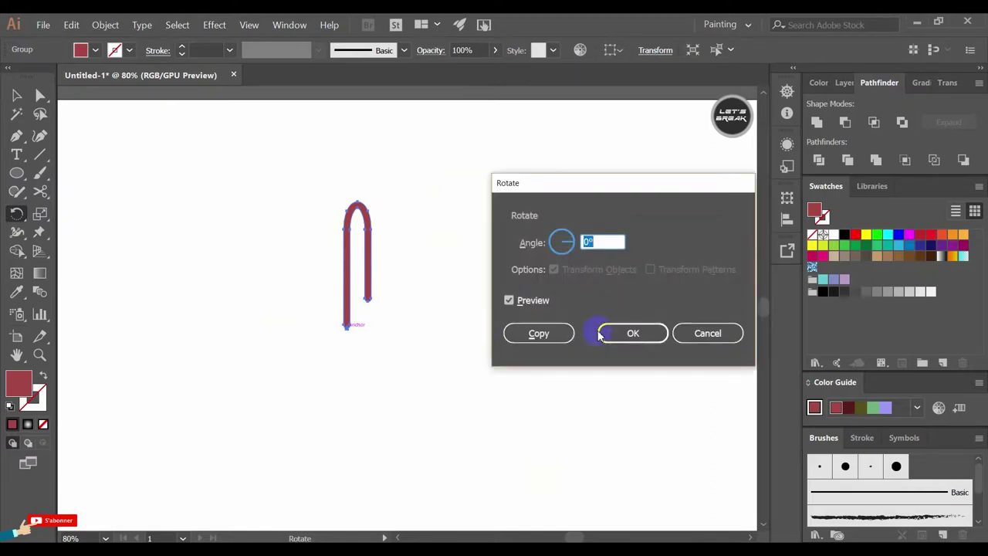
type("0")
left_click(566, 333)
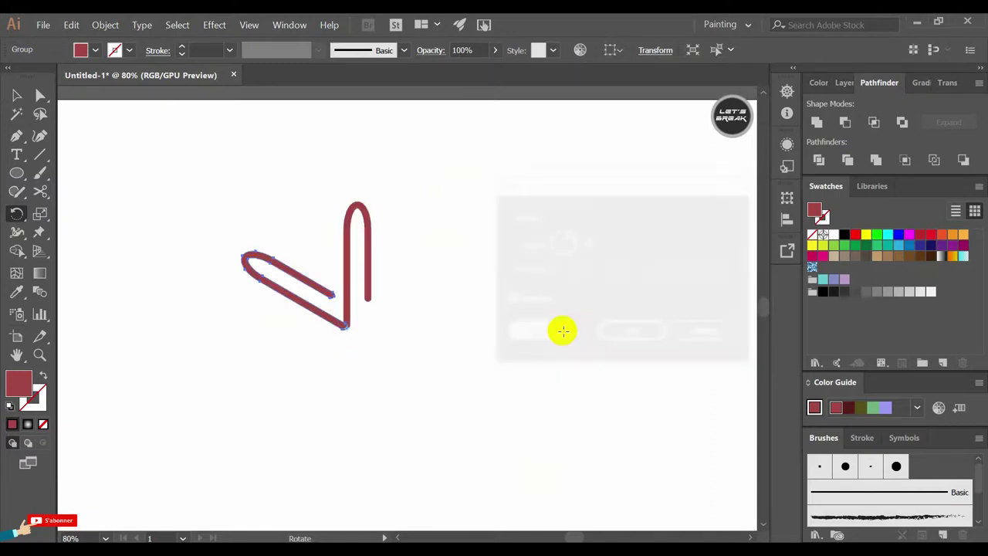
key("ctrl+d")
key("ctrl+d")
key("ctrl+d")
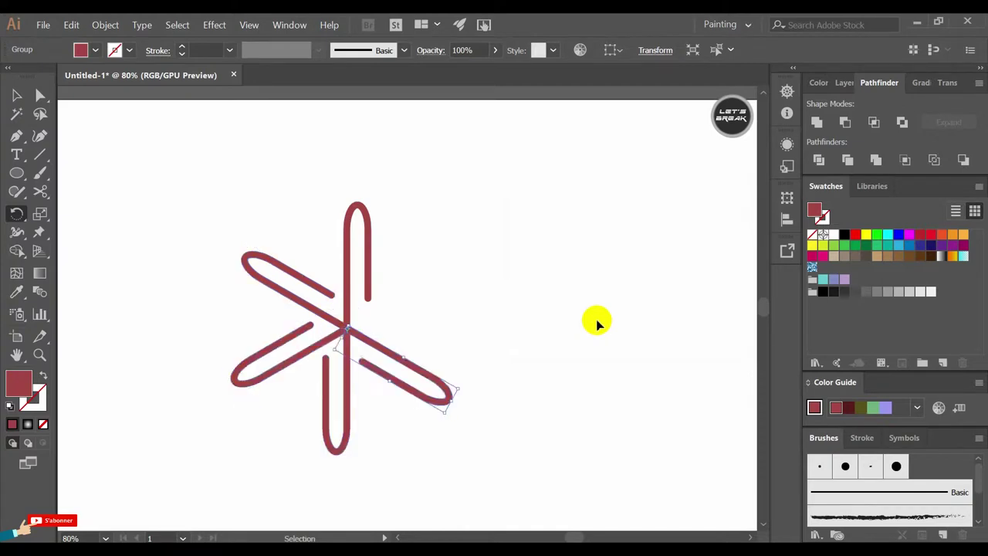
key("ctrl+d")
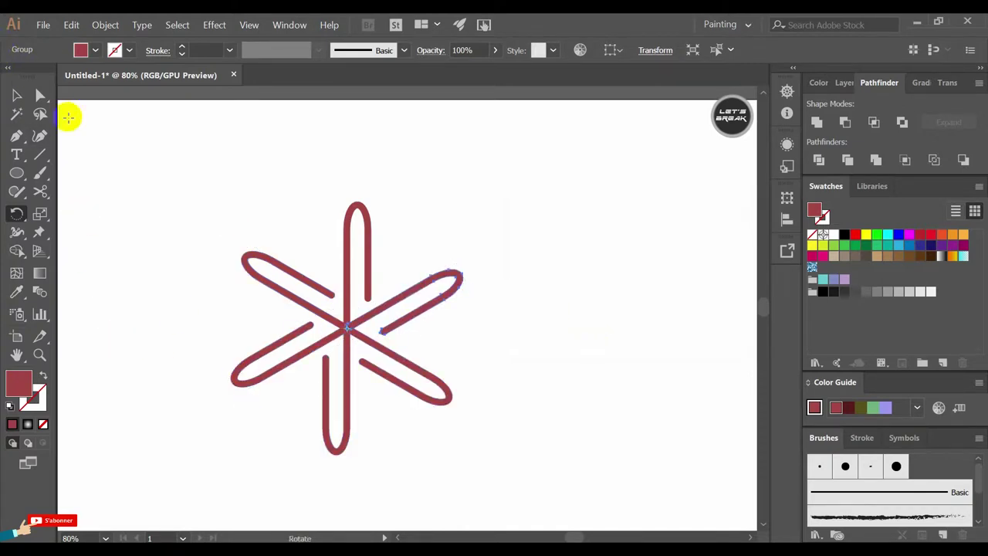
left_click(17, 95)
left_click(151, 169)
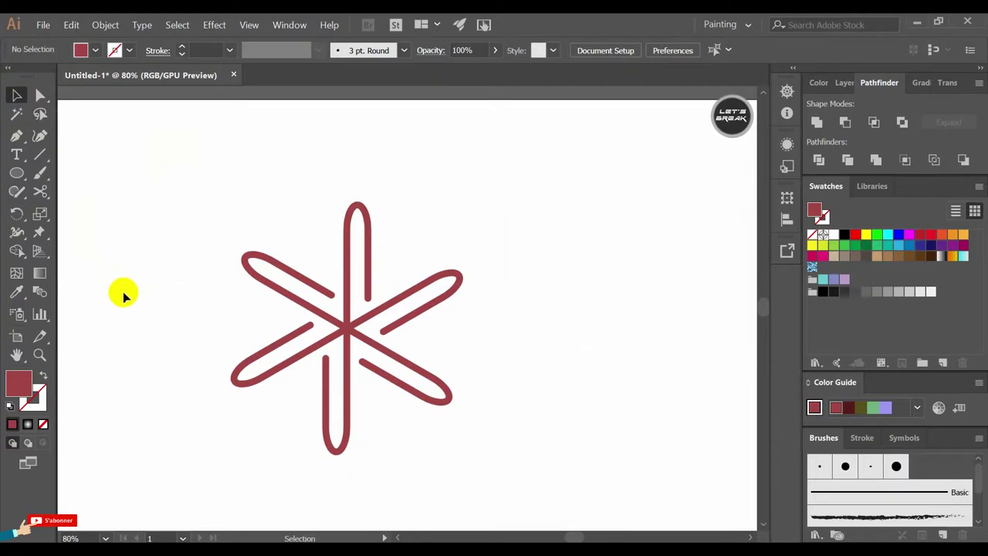
Undo the extra arms, then make 60° rotated copies of the top loop around its lower end
key("ctrl+z")
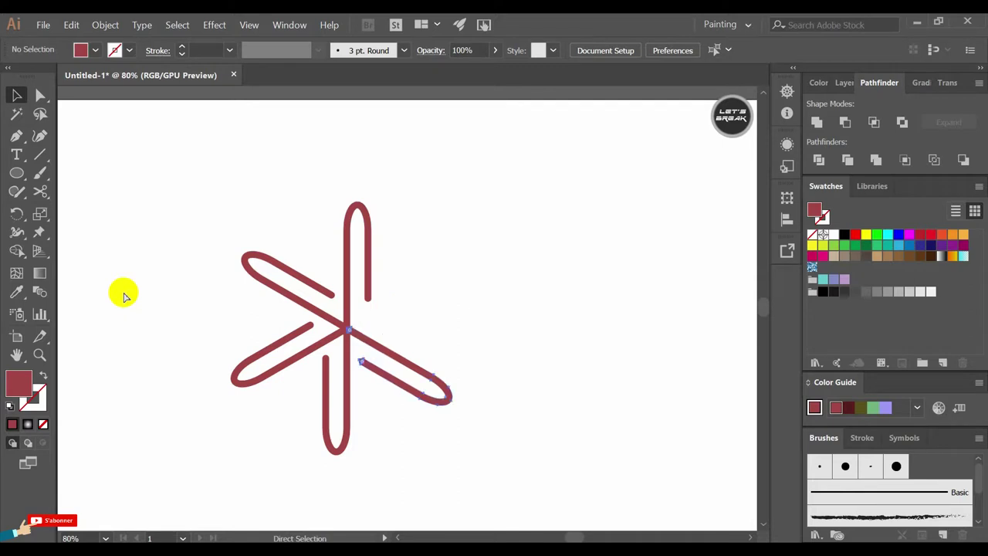
key("ctrl+z")
key("ctrl+z")
key("ctrl+z")
key("ctrl+z")
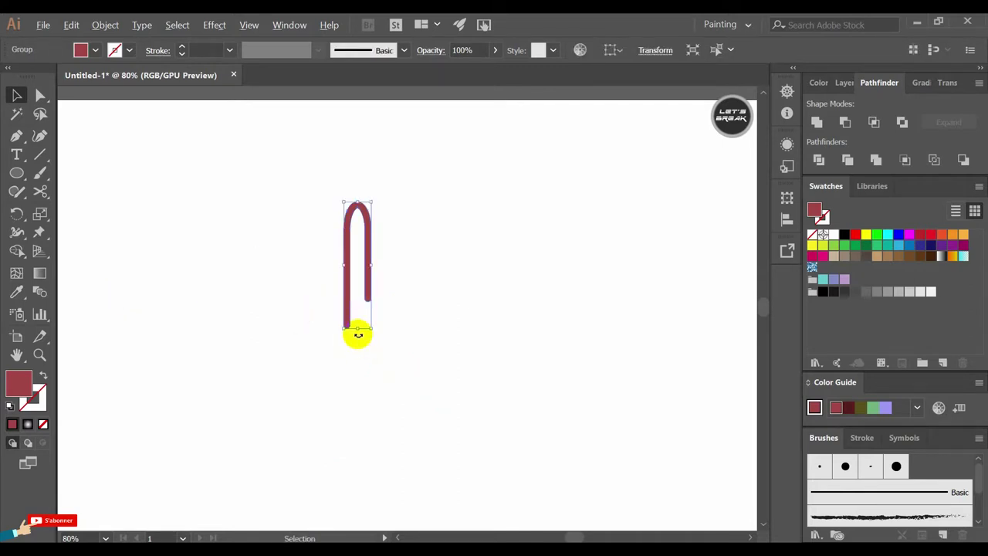
left_click(17, 214)
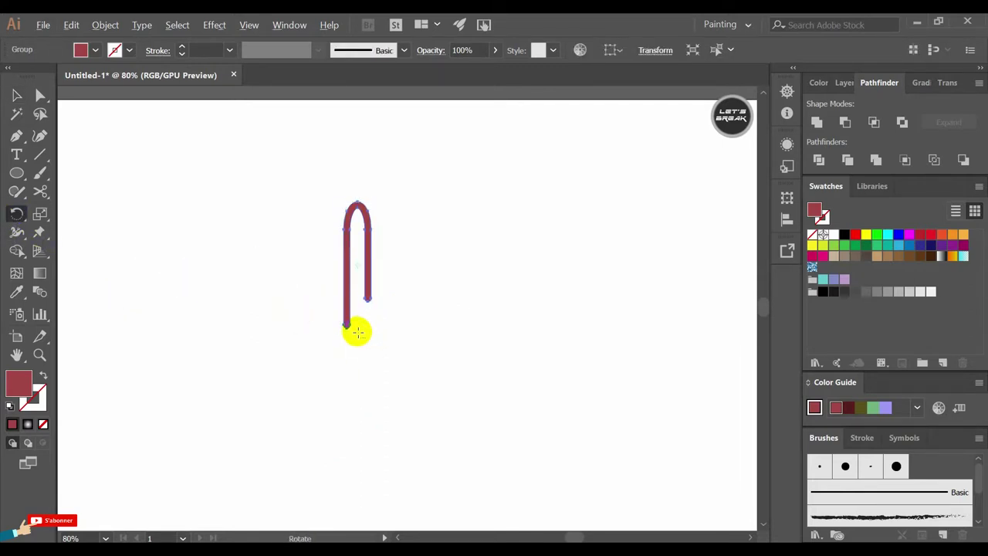
left_click(358, 331, "alt")
type("60")
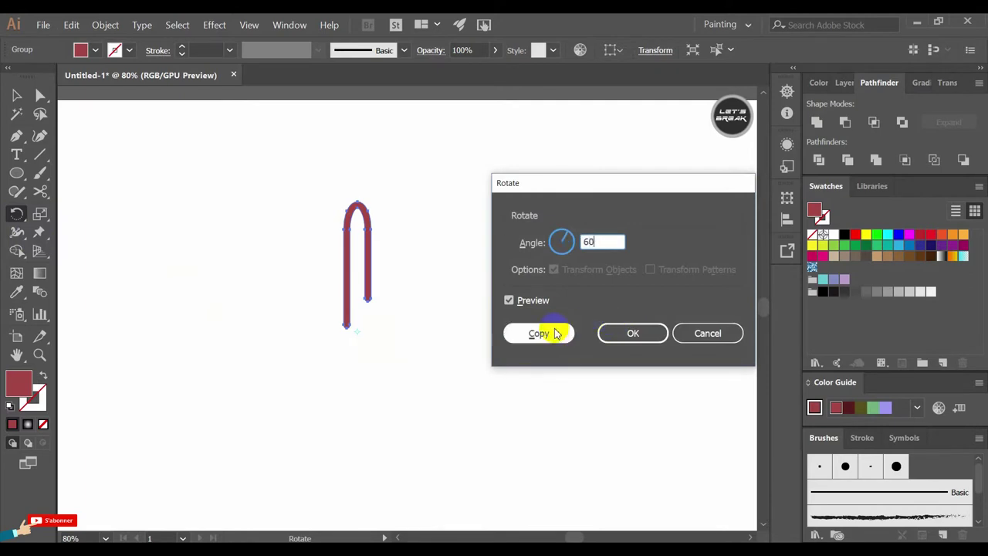
left_click(556, 334)
key("ctrl+d")
key("ctrl+d")
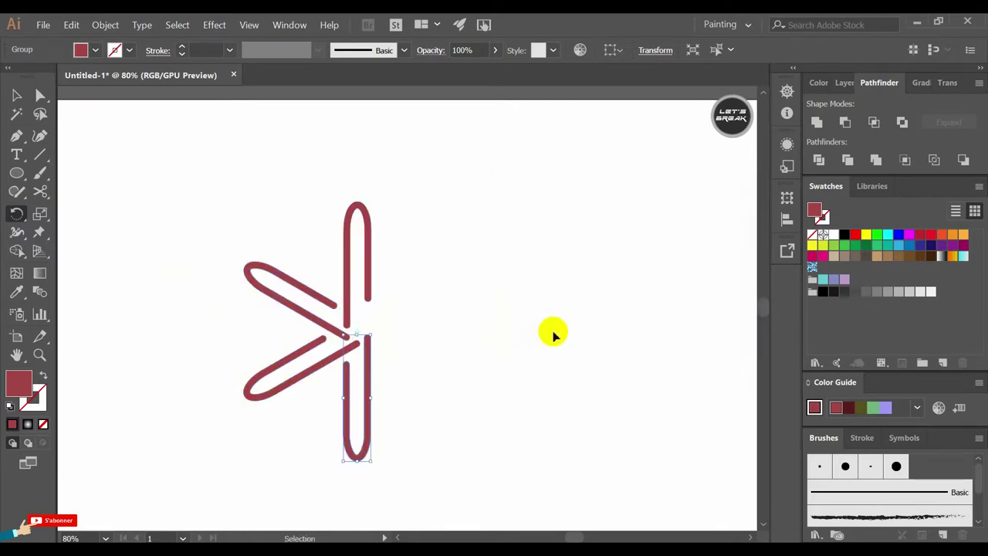
key("ctrl+d")
key("ctrl+d")
left_click(17, 95)
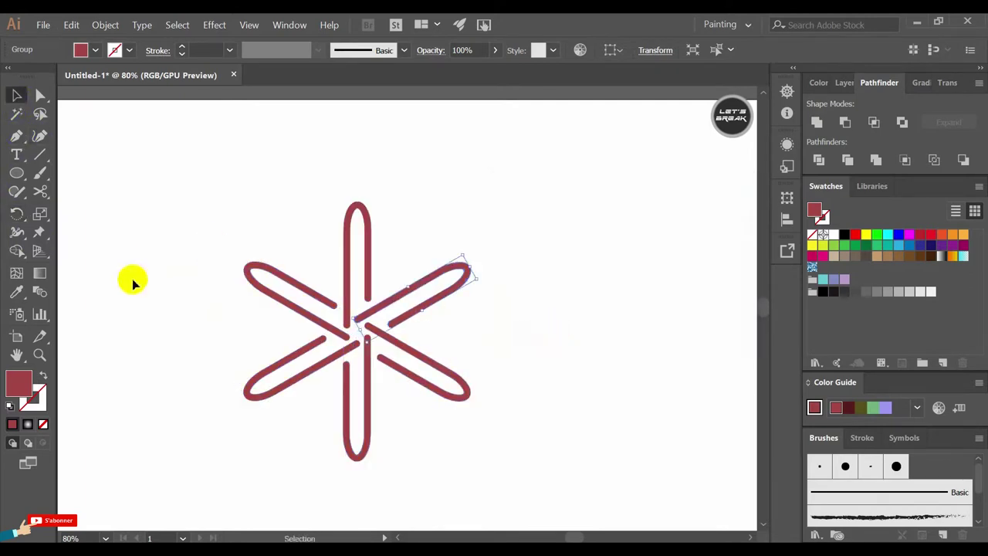
left_click(132, 283)
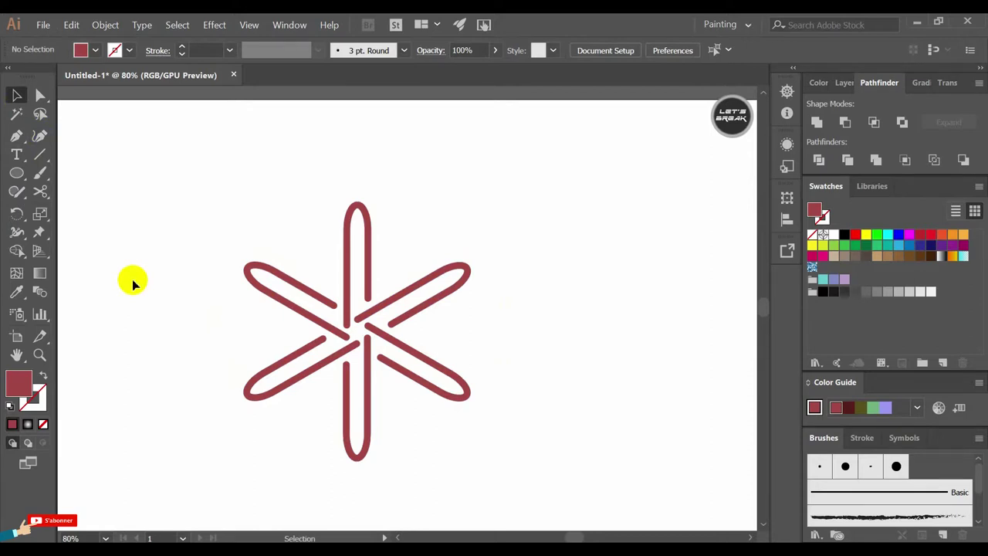
Marquee-select all six star arms and group them into one object
left_click(467, 325)
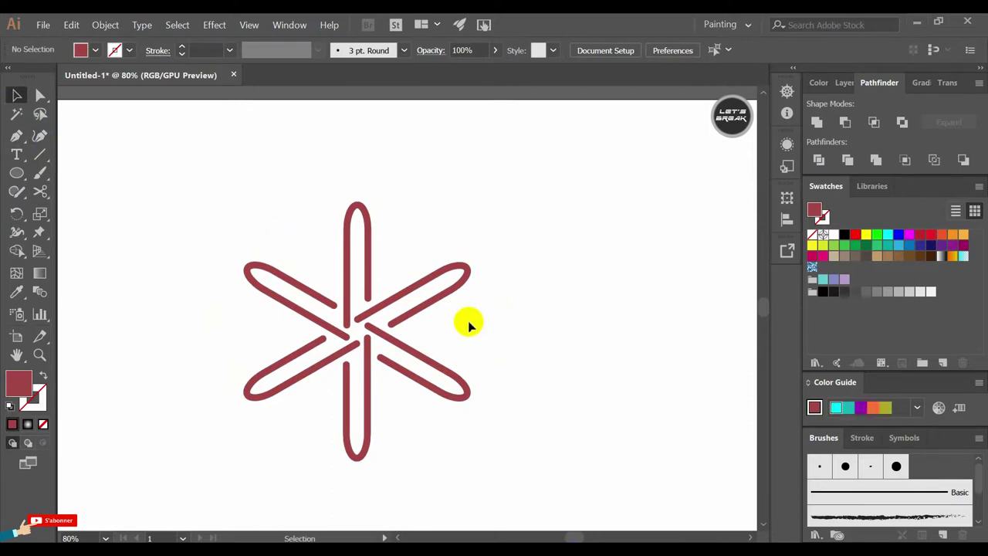
left_click(15, 173)
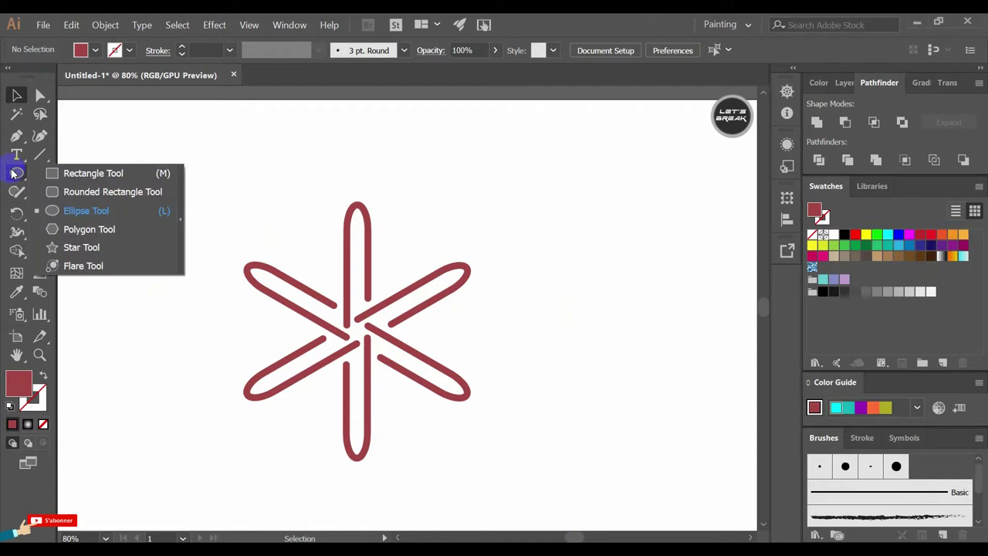
left_click(17, 95)
left_click_drag(517, 170, 282, 456)
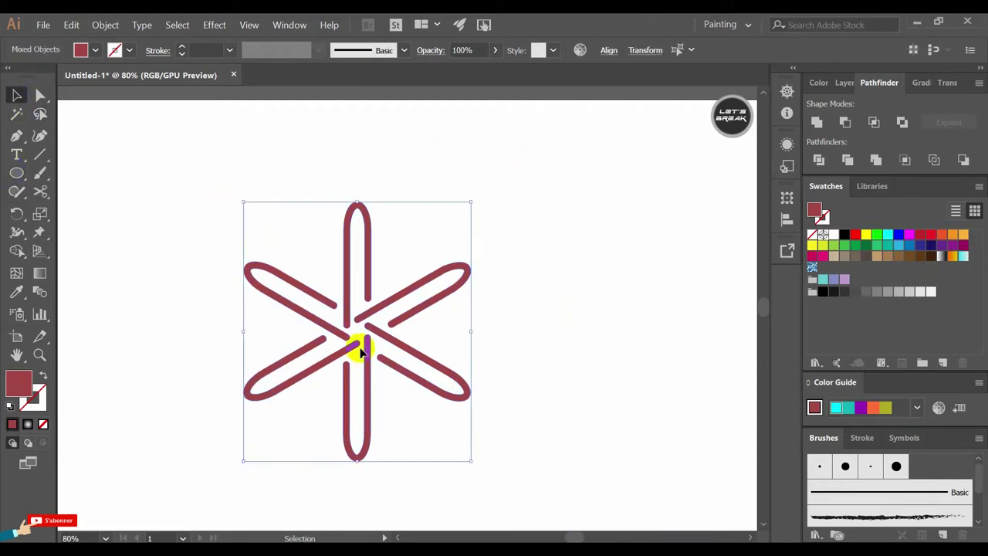
right_click(360, 343)
left_click(383, 409)
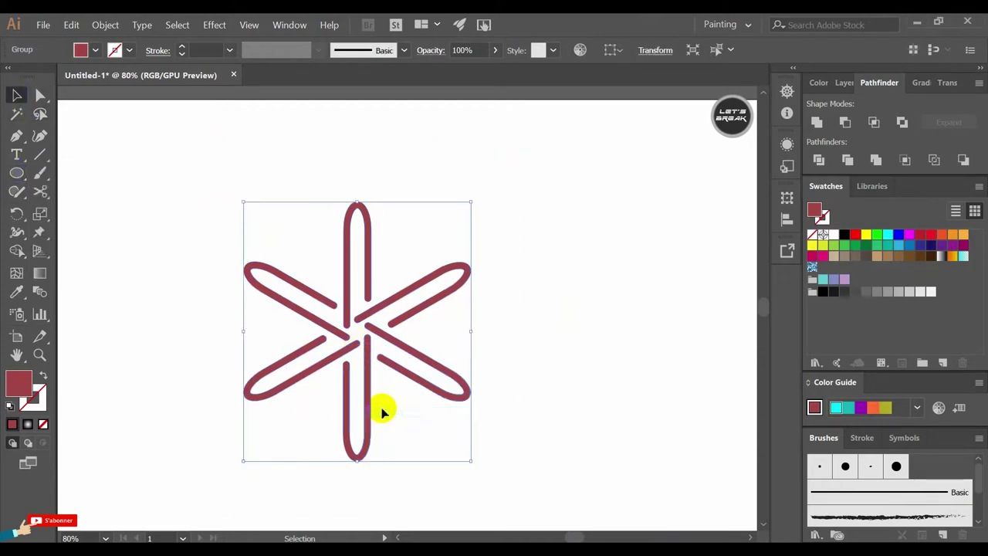
left_click(555, 188)
left_click_drag(510, 161, 285, 432)
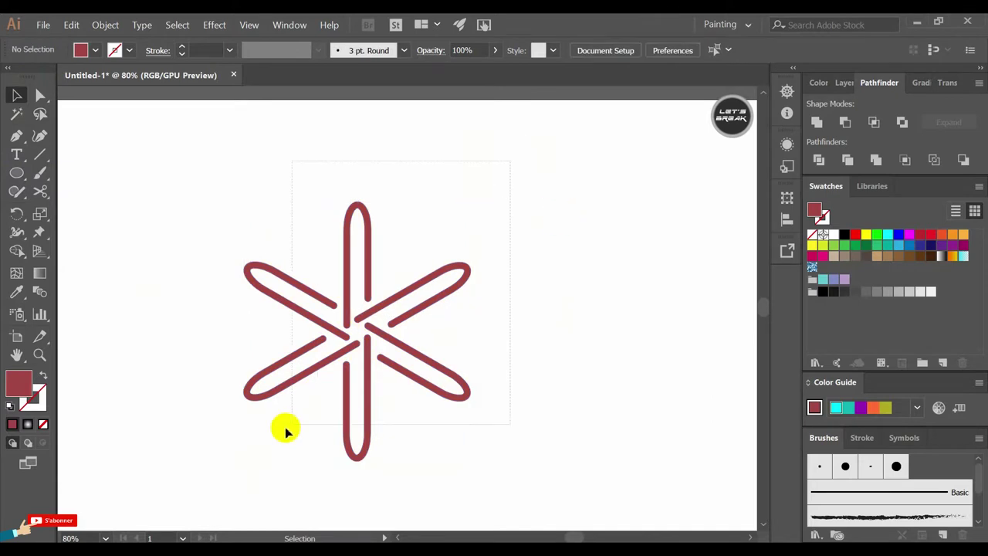
left_click(538, 174)
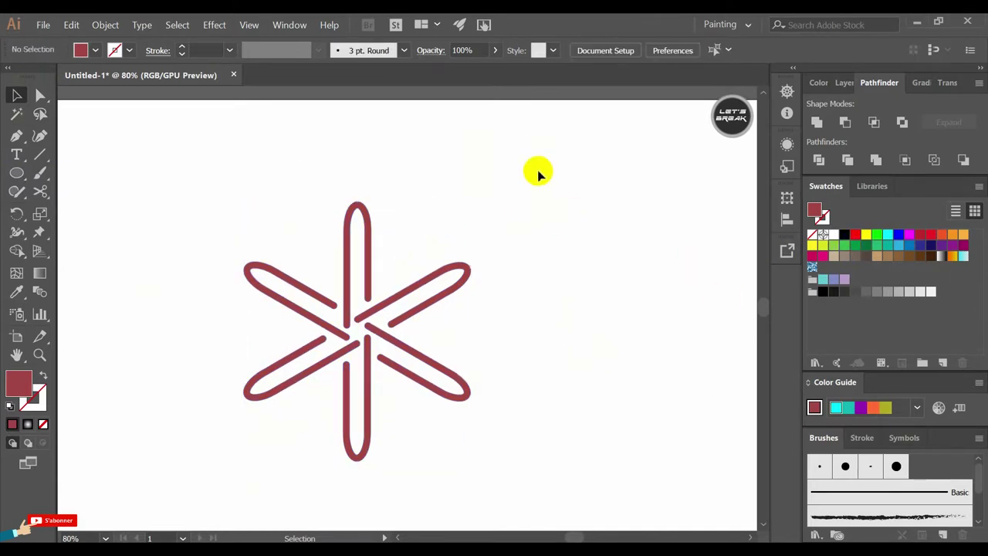
Zoom out to see the whole artboard and draw a rectangle covering it
left_click_drag(17, 173, 62, 194)
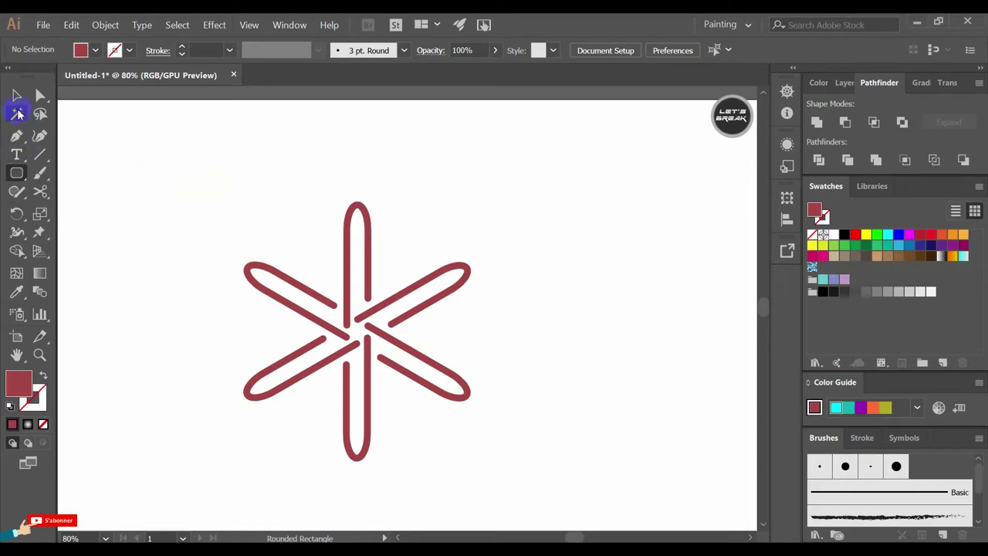
left_click_drag(578, 536, 581, 536)
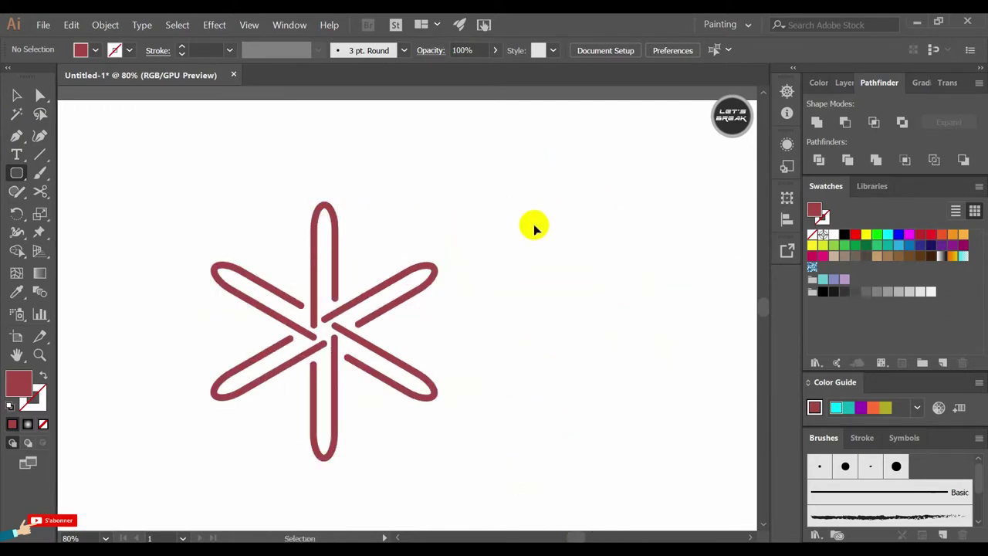
key("ctrl+minus")
key("ctrl+minus")
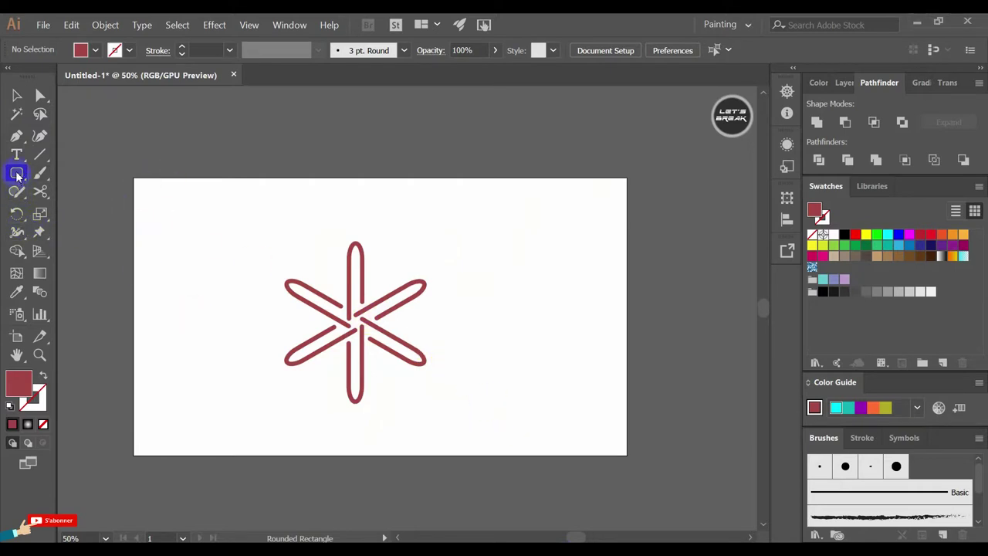
left_click_drag(17, 176, 73, 170)
mouse_move(134, 179)
left_mouse_down()
mouse_move(691, 448)
mouse_move(626, 455)
left_mouse_up()
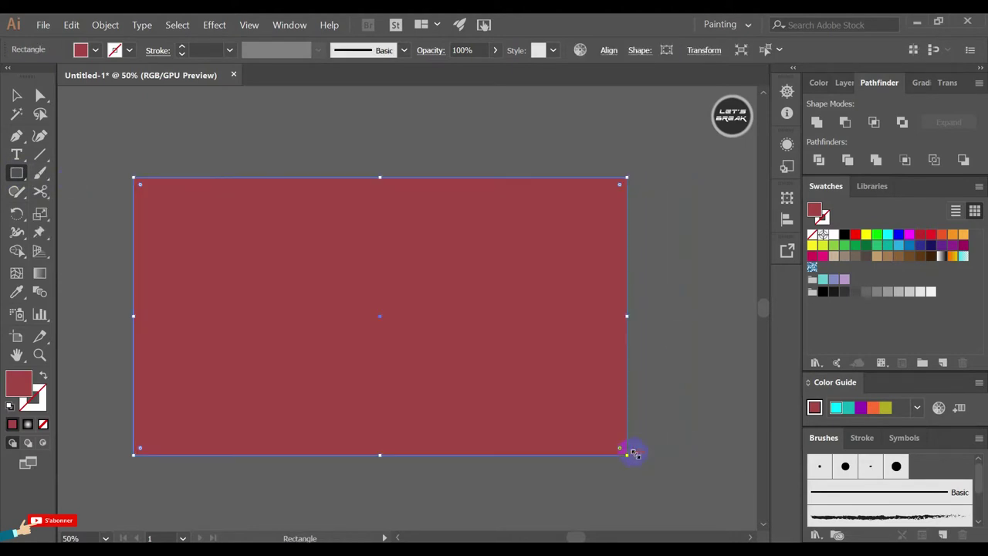
Paste the rectangle behind the star and give it a white-to-black gradient fill
left_click(105, 24)
mouse_move(71, 25)
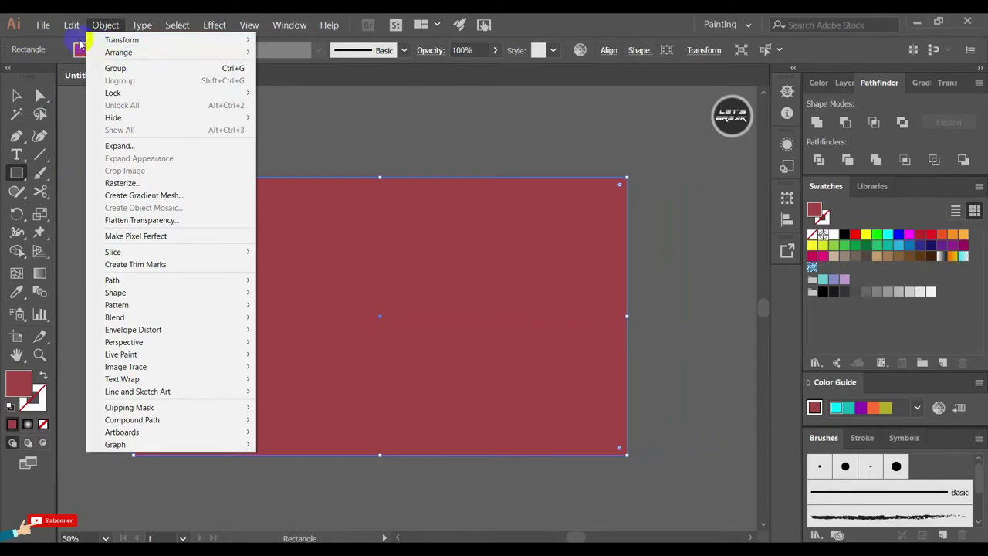
left_click(101, 39)
left_click(71, 25)
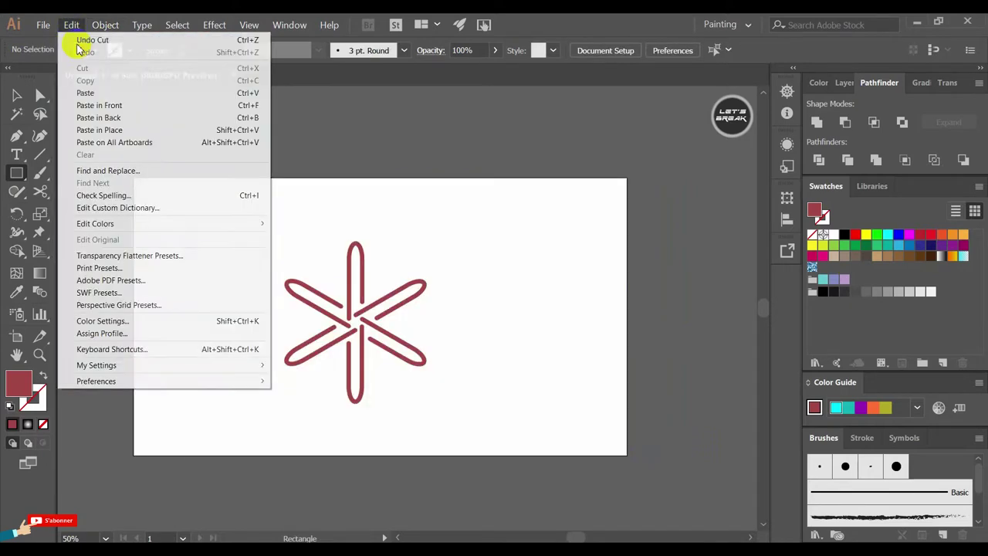
left_click(114, 117)
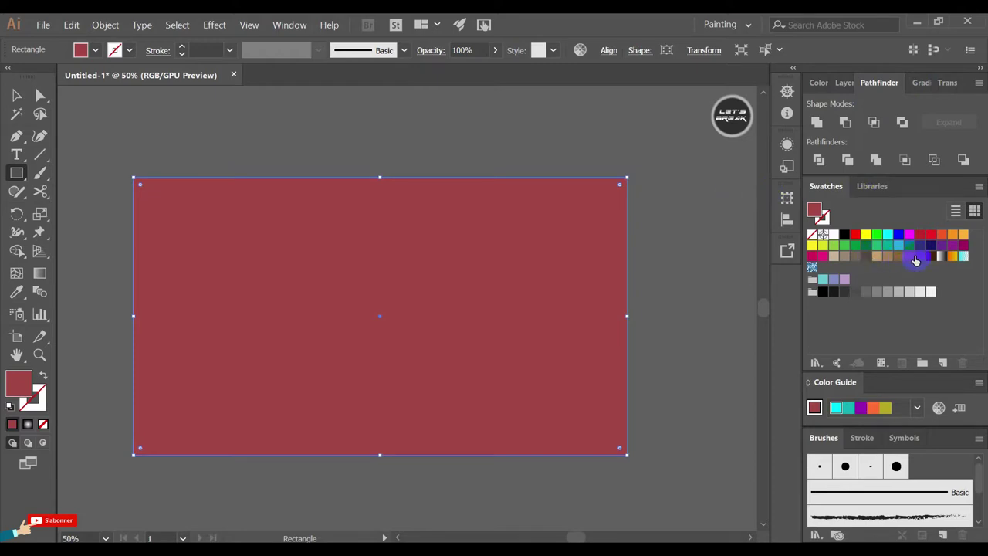
left_click(941, 257)
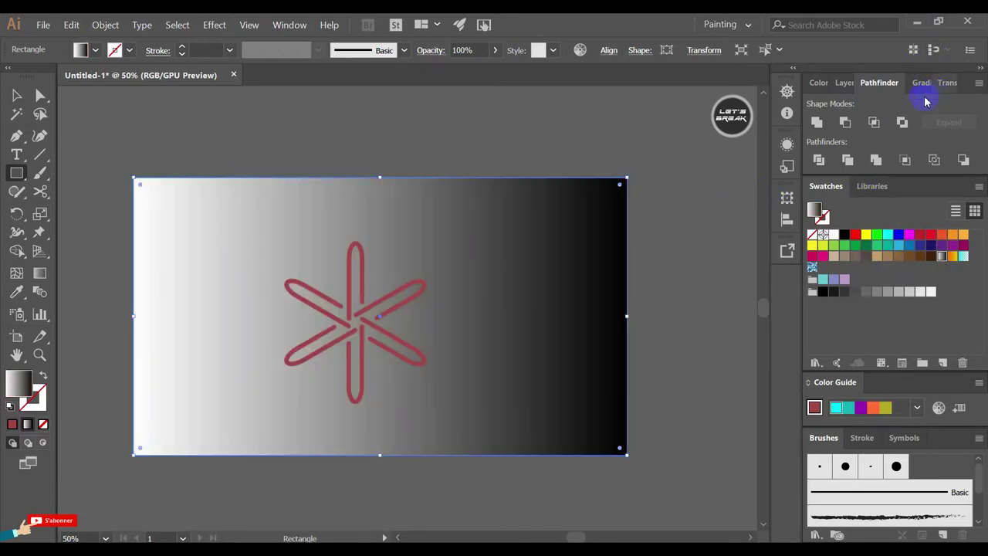
Make the gradient radial, widen the white centre, and set the black stop to 30% opacity
left_click(918, 83)
left_click(905, 106)
left_click(900, 140)
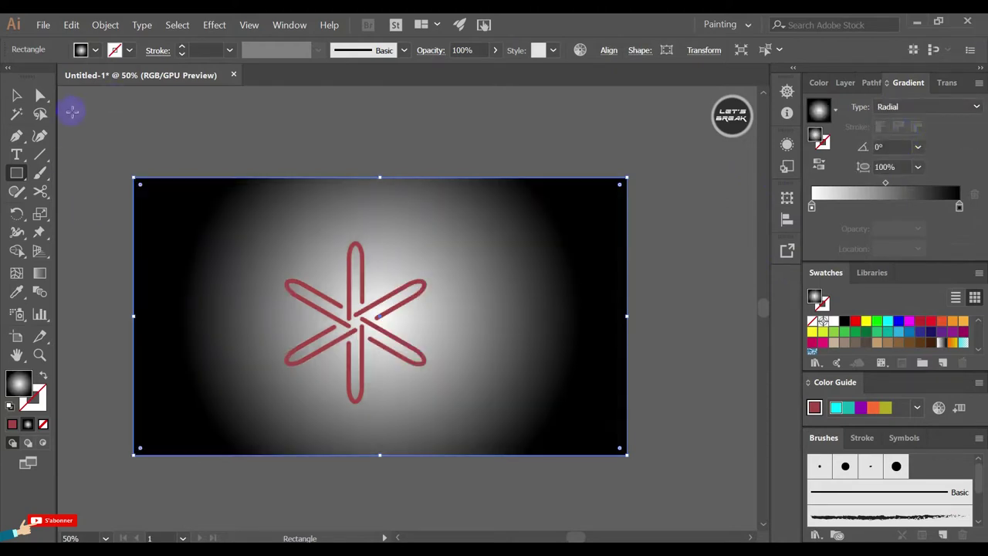
left_click_drag(885, 183, 911, 184)
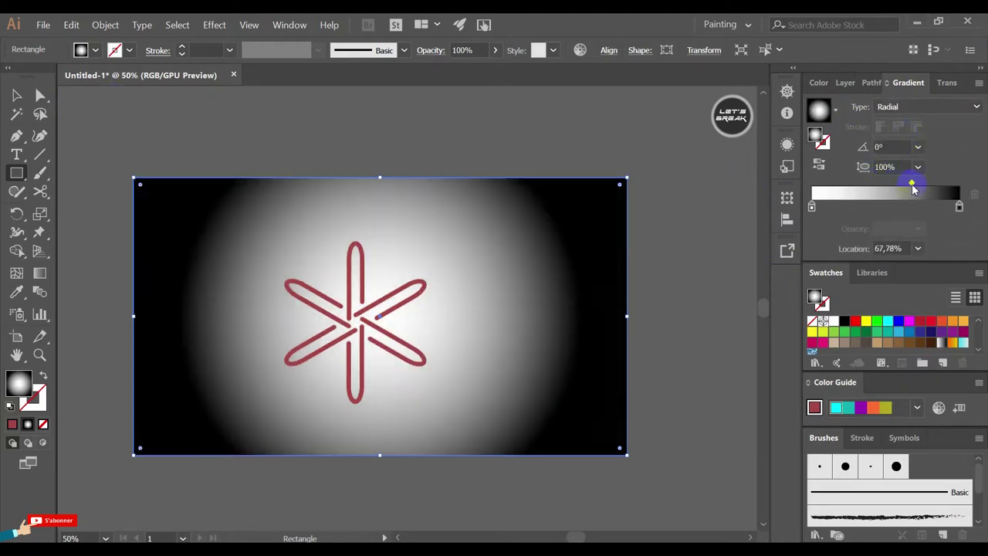
left_click(959, 206)
left_click(918, 228)
left_click(944, 296)
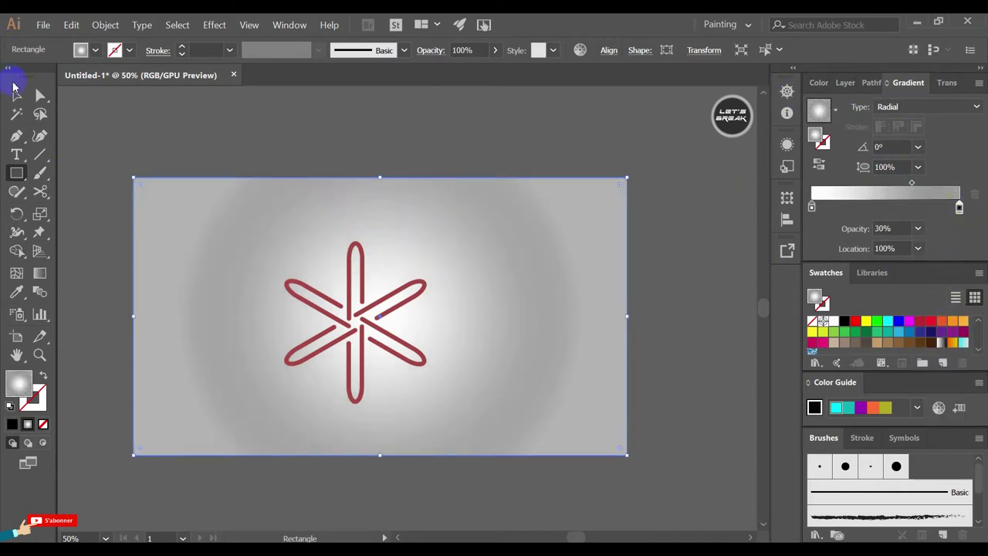
left_click(16, 93)
left_click(386, 100)
Fill the star group with white and shift it slightly to the right
left_click(357, 264)
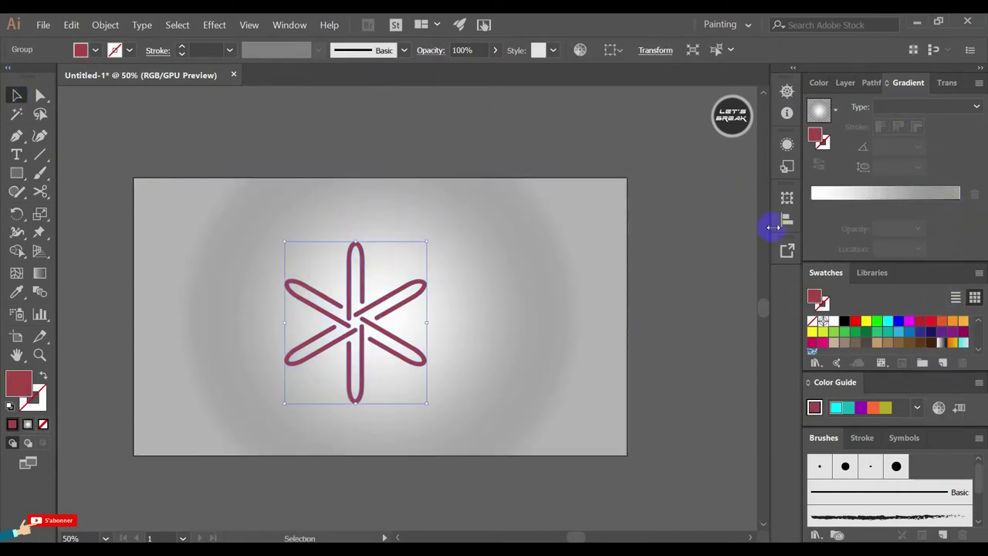
left_click(824, 321)
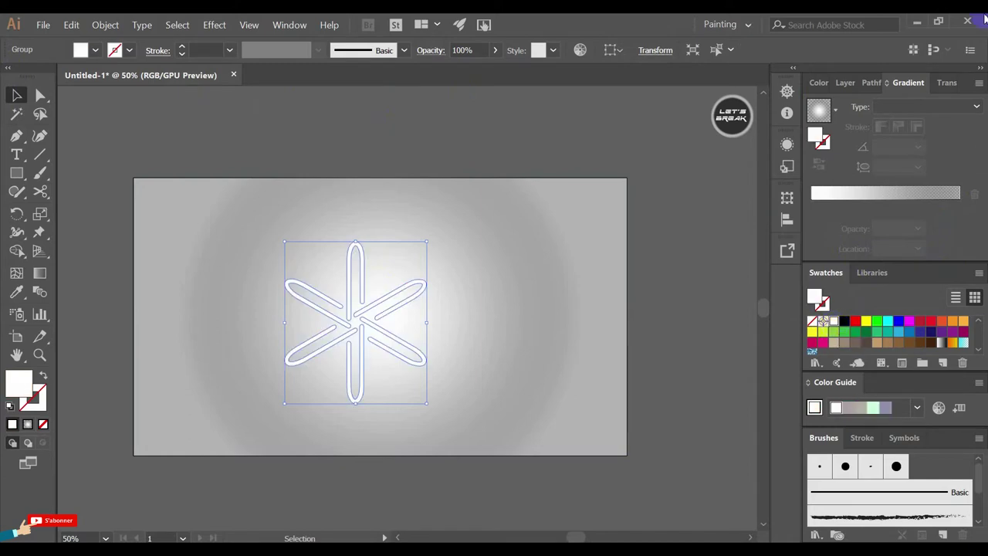
left_click(757, 110)
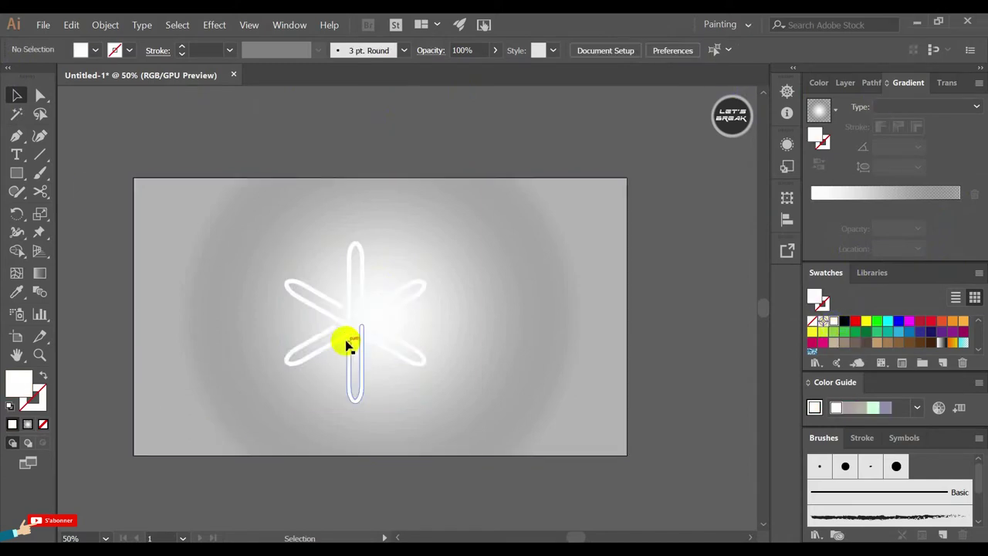
left_click_drag(345, 342, 364, 342)
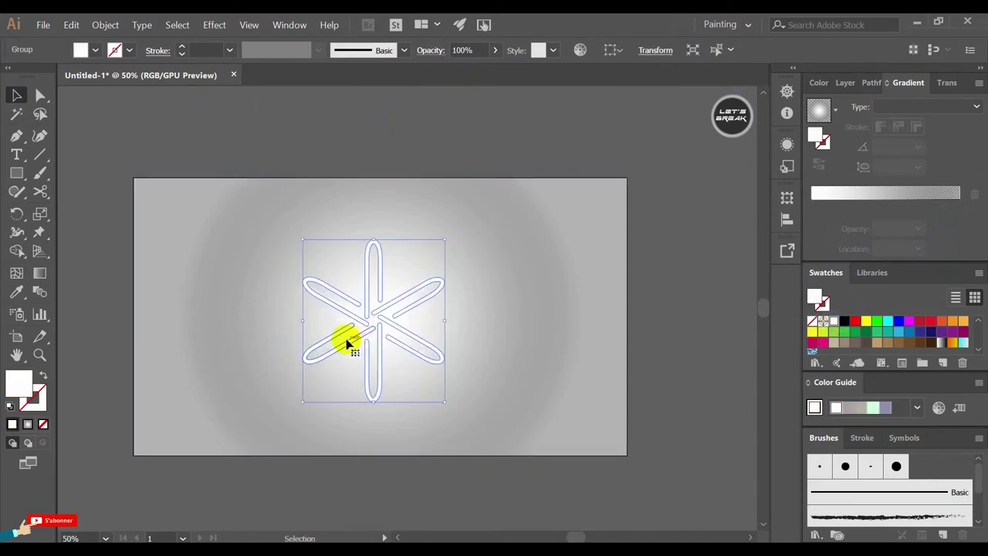
Try an 11 pt outline on the star, then set its stroke to None
left_click(182, 48)
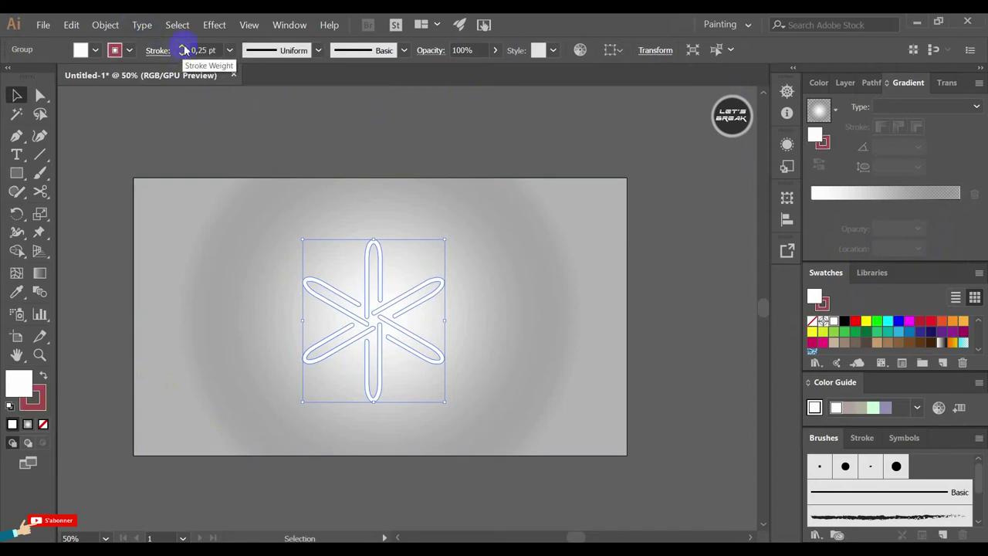
left_click(183, 48)
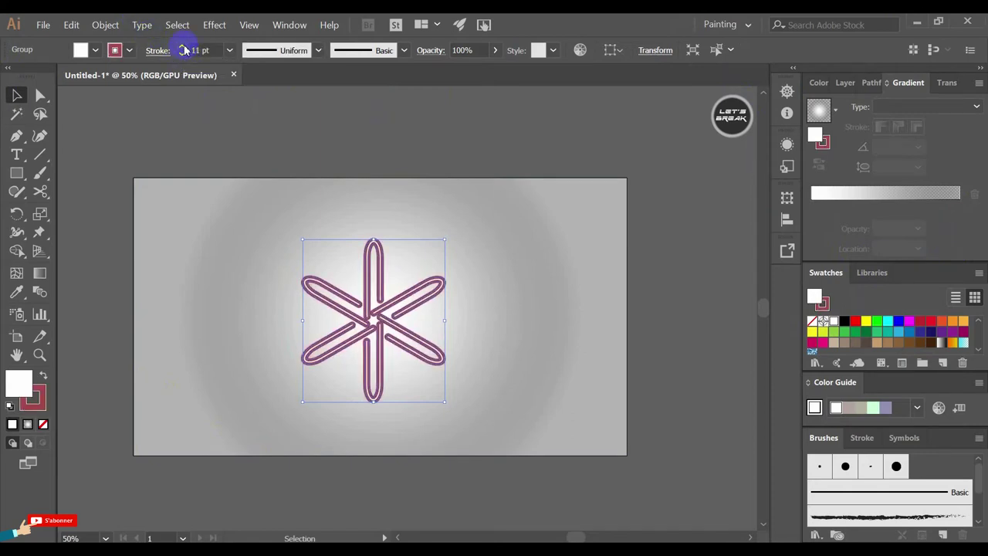
left_click(130, 50)
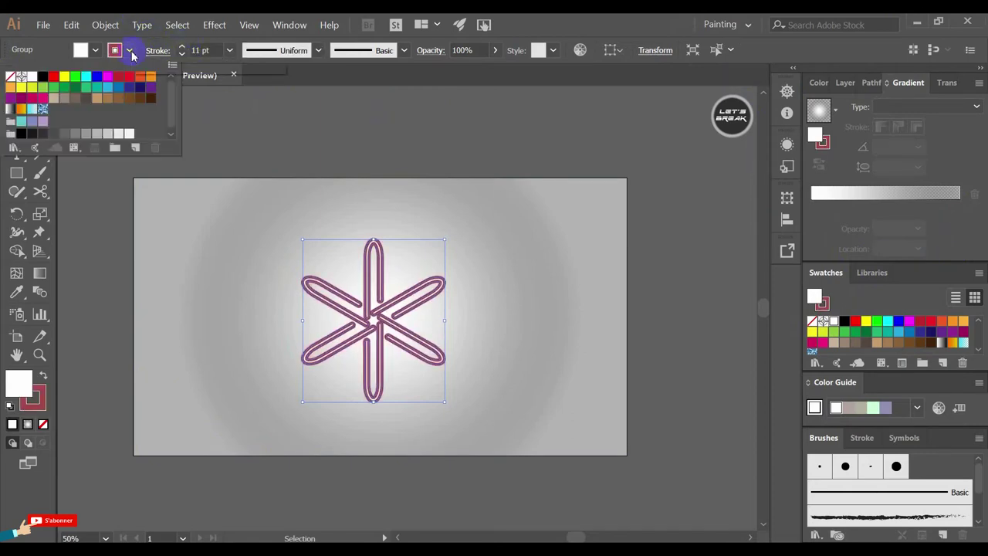
left_click(8, 78)
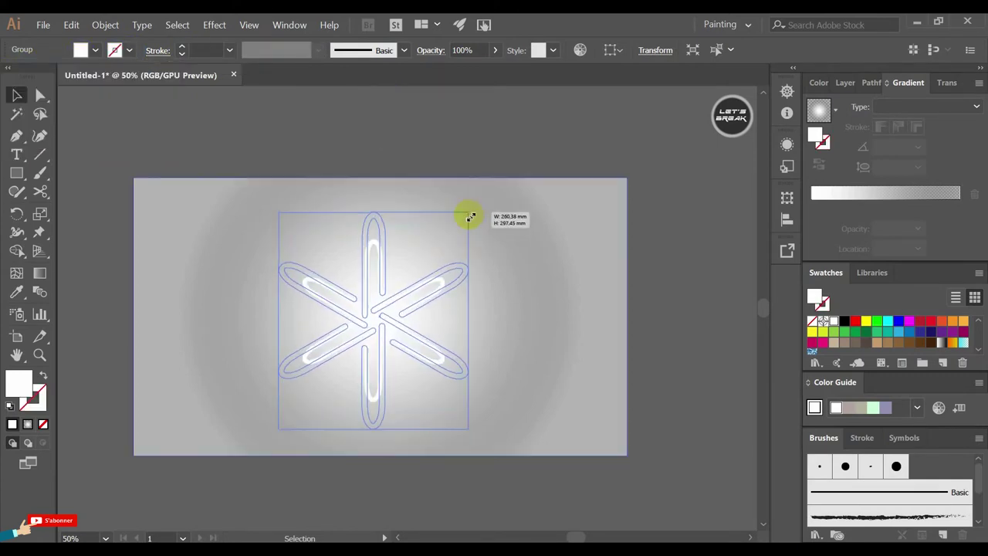
Enlarge the star from its corner and fill it with a blue swatch
left_click_drag(446, 244, 467, 215)
left_click(349, 137)
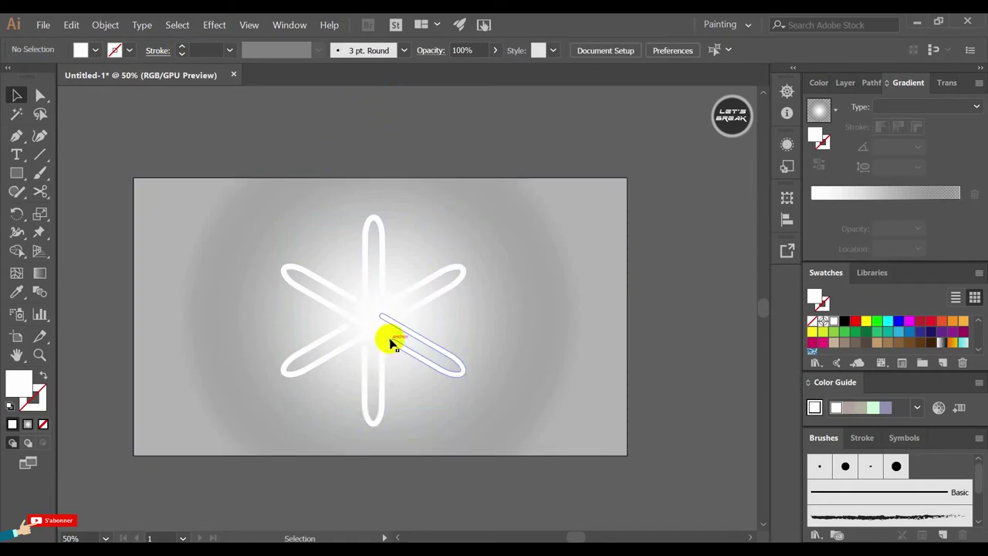
left_click(347, 332)
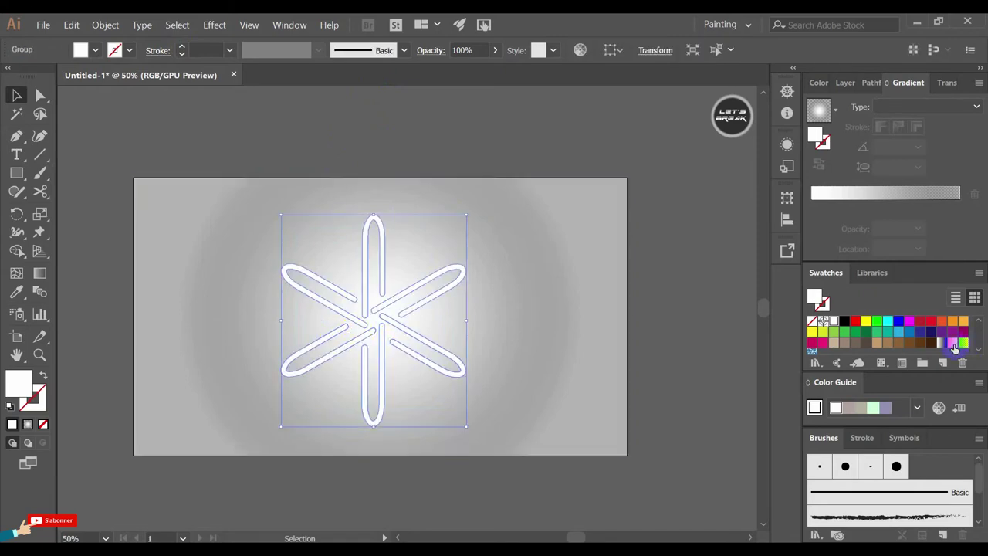
left_click(910, 332)
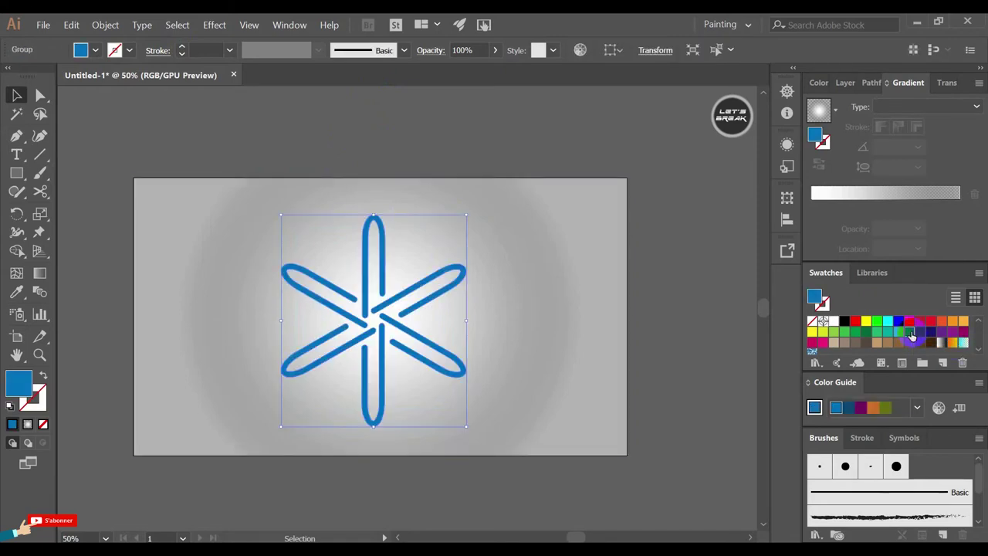
left_click(546, 191)
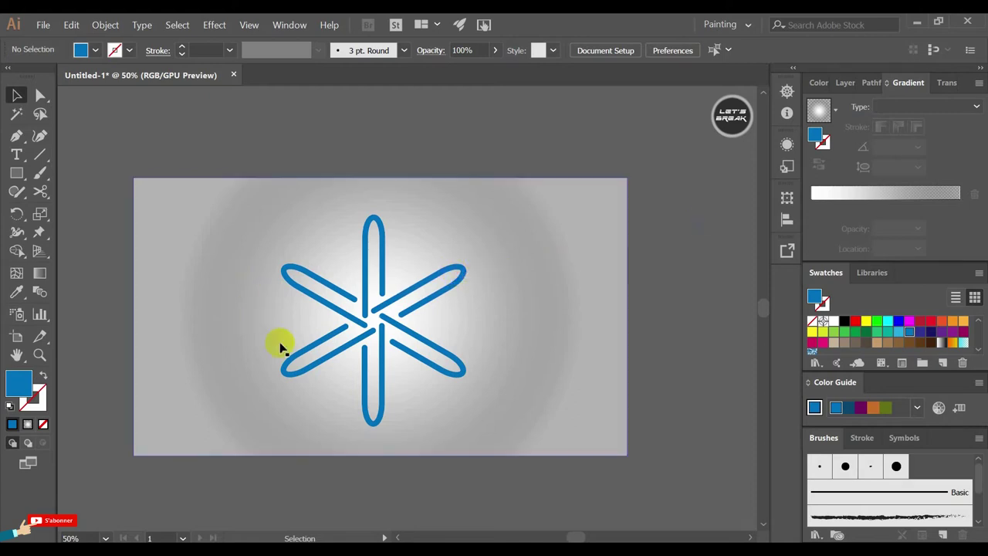
Scale the blue star back down to sit compactly at the page centre
left_click(380, 251)
mouse_move(281, 213)
left_mouse_down()
mouse_move(312, 242)
mouse_move(307, 235)
left_mouse_up()
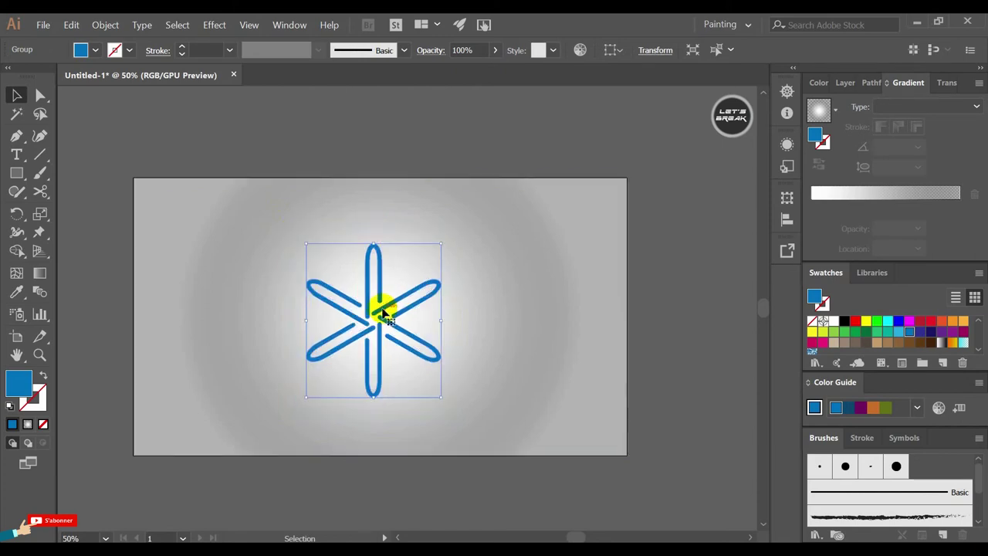
left_click(178, 25)
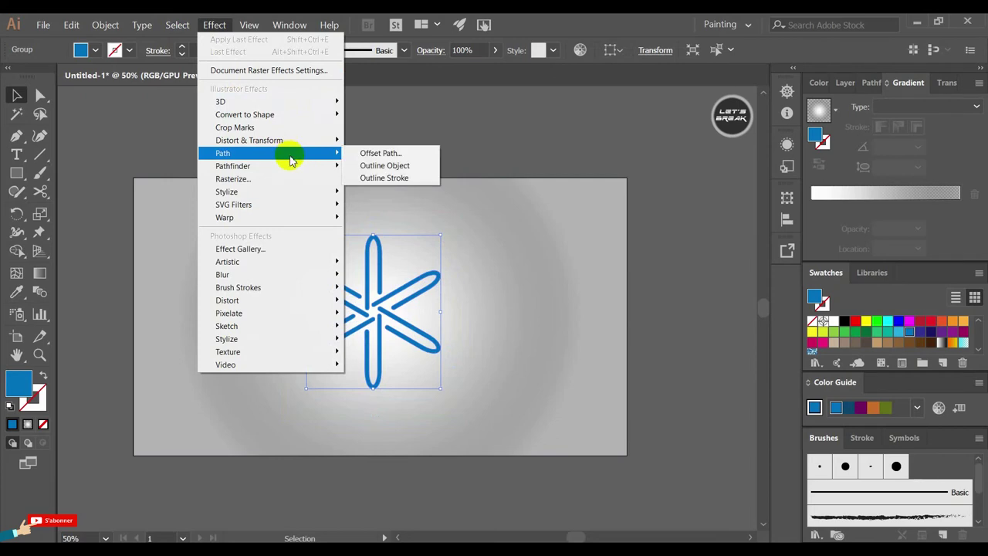
mouse_move(227, 191)
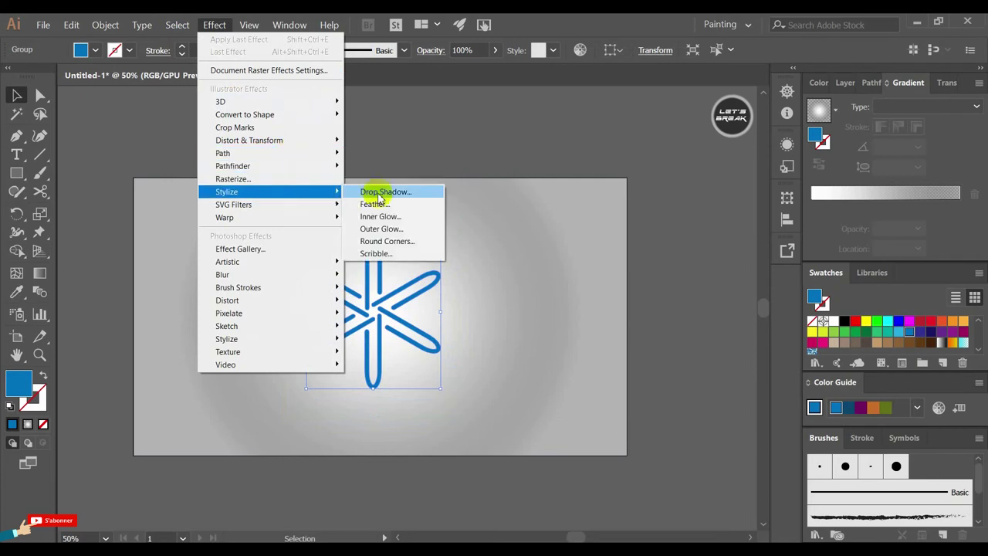
Apply a Drop Shadow with an adjusted X offset to the star, then nudge it slightly upward
left_click(379, 193)
left_click_drag(488, 172, 638, 170)
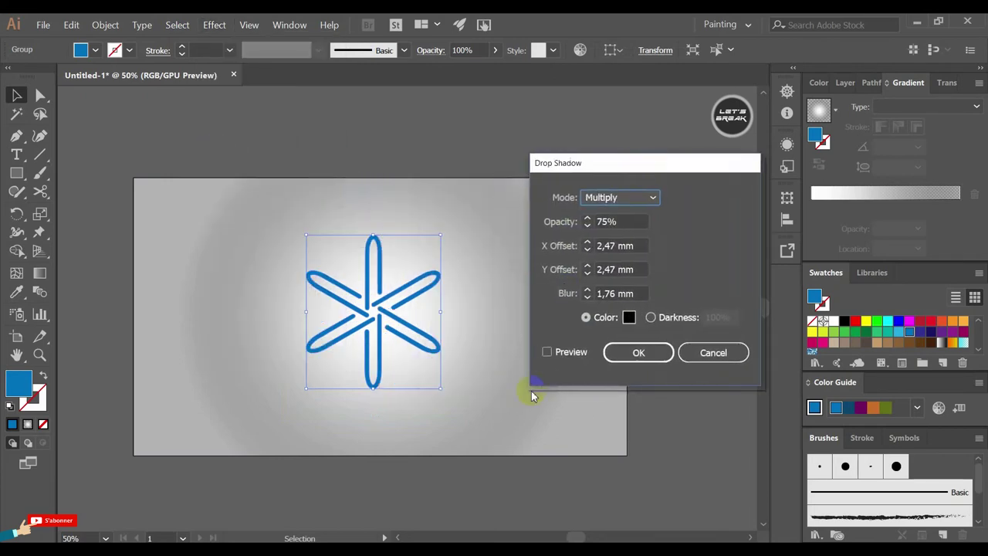
left_click(547, 353)
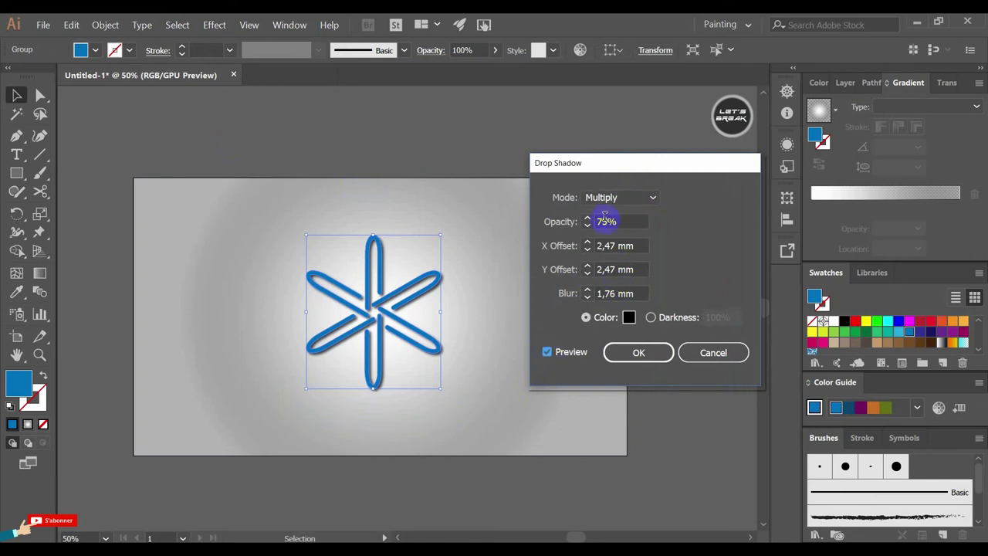
left_click(587, 249)
left_click(638, 352)
left_click(656, 299)
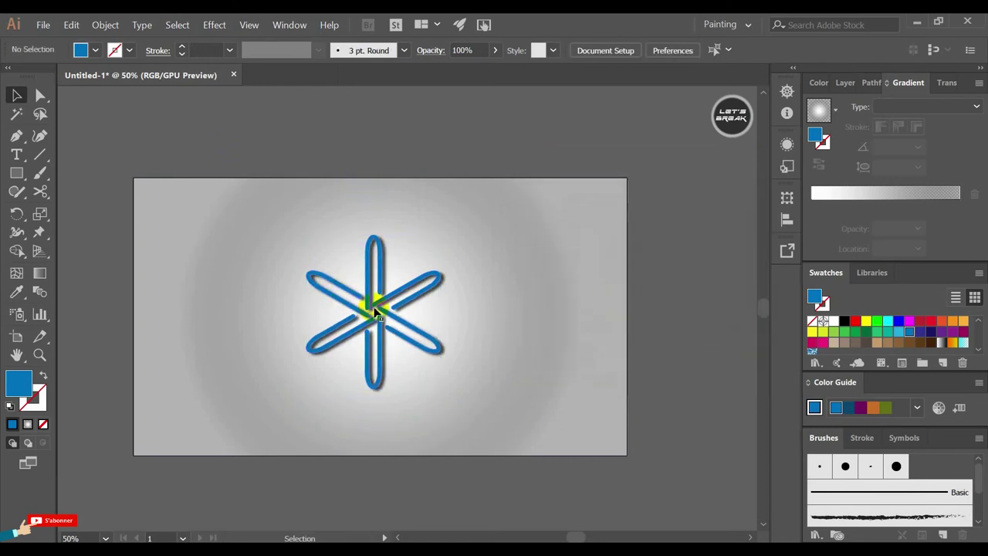
left_click_drag(376, 311, 375, 306)
left_click(580, 313)
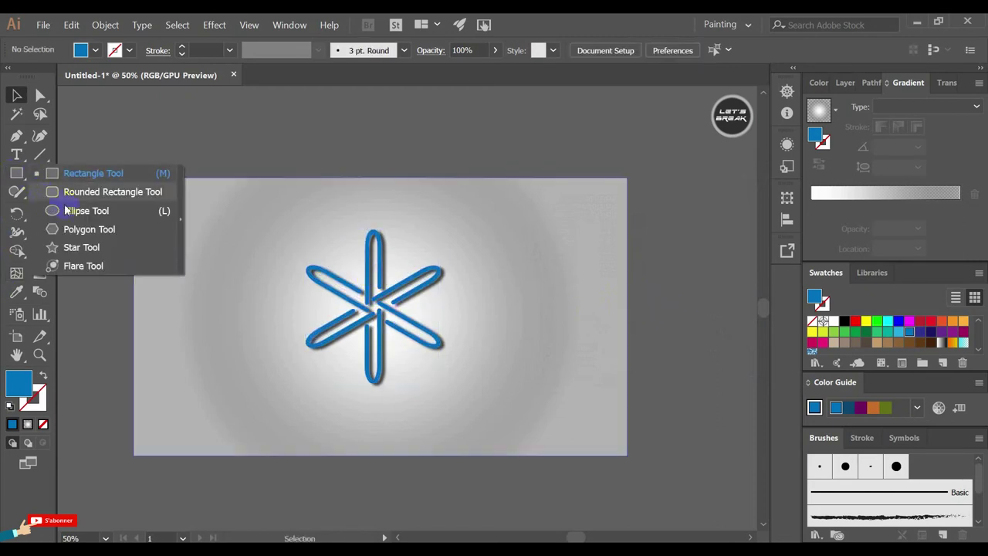
Draw a flat black ellipse below the star
left_click_drag(15, 178, 77, 210)
left_click_drag(302, 400, 463, 411)
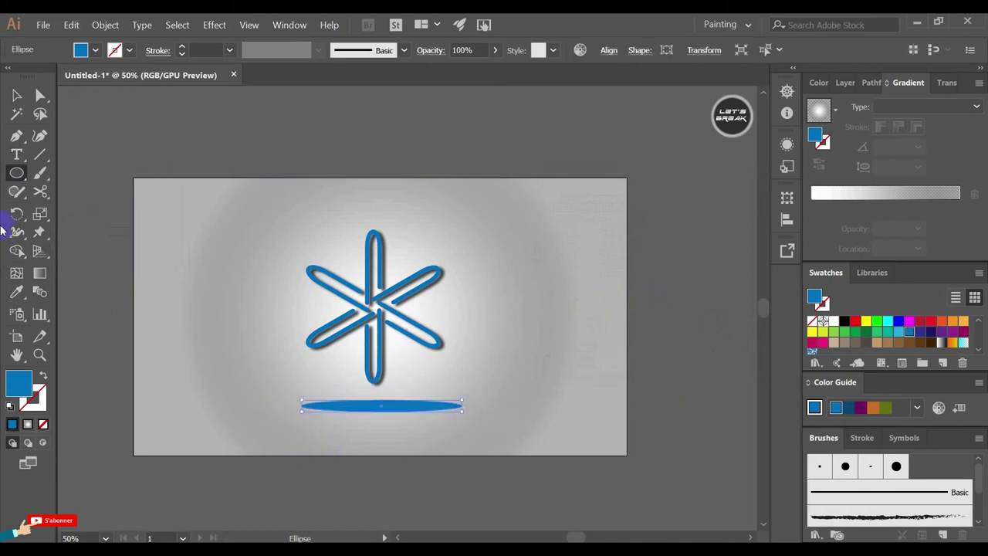
left_click(845, 322)
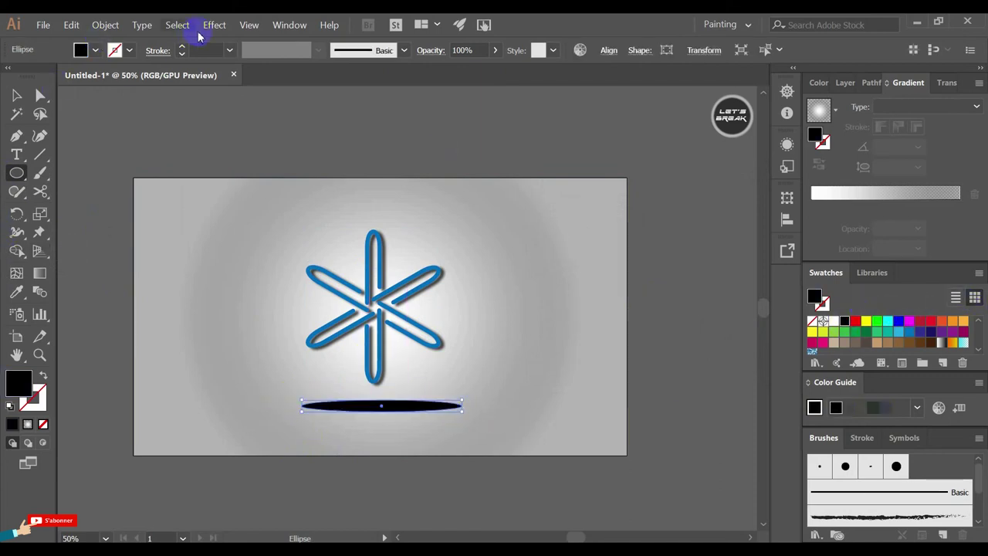
Feather the ellipse with a radius of about 9 mm
left_click(214, 25)
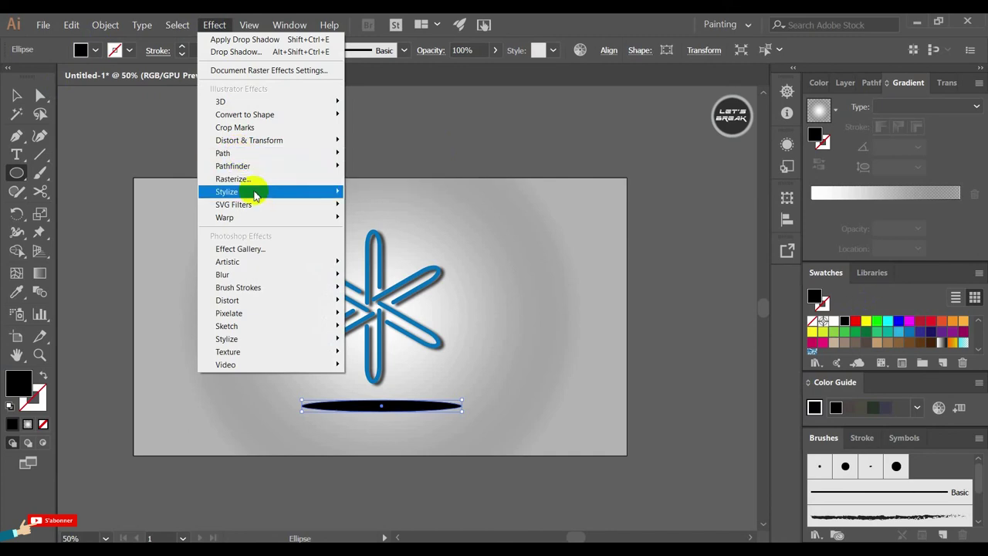
left_click(432, 204)
left_click(550, 294)
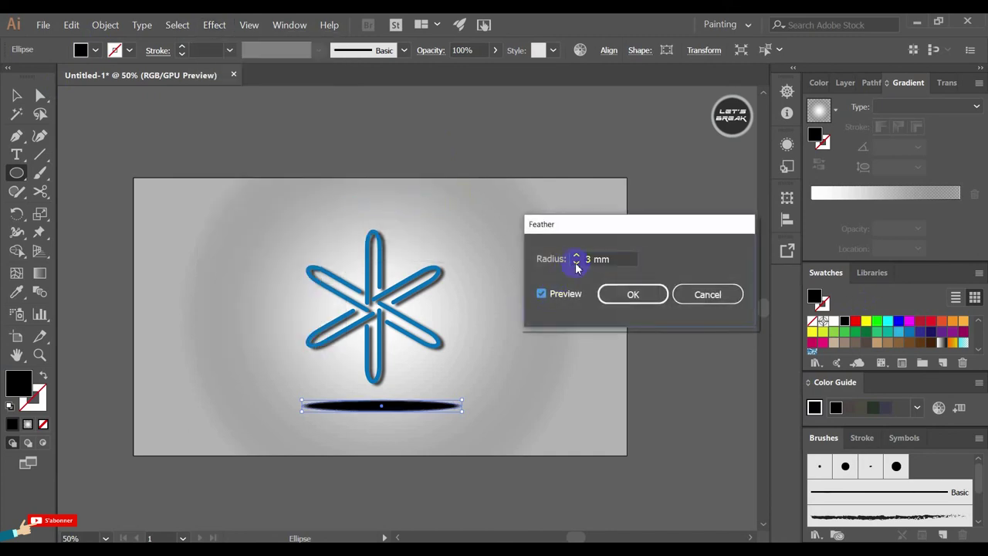
left_click(576, 256)
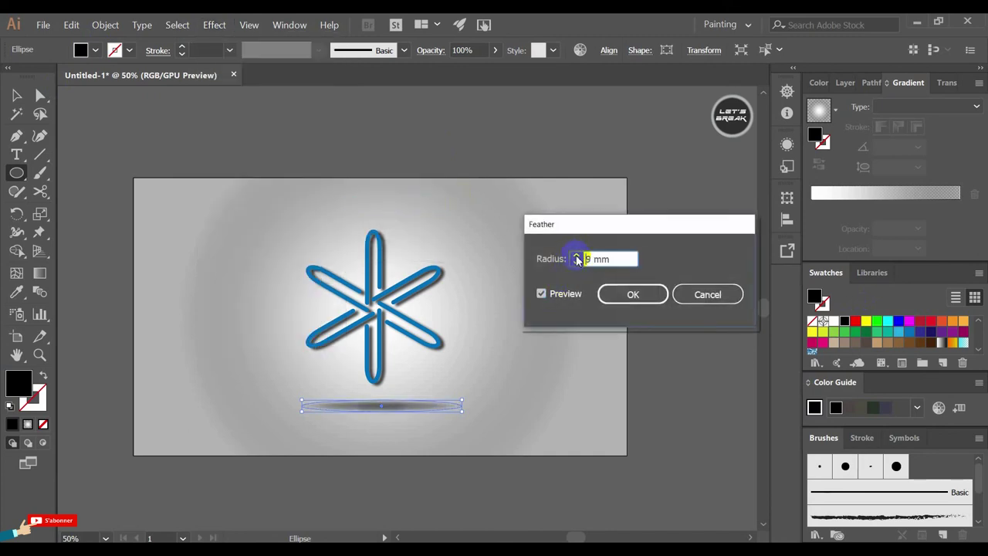
left_click(640, 294)
left_click(595, 155)
left_click(545, 311)
Move the feathered ellipse up to sit just under the star
key("v")
left_click(265, 291)
left_click_drag(377, 404, 369, 397)
left_click(205, 143)
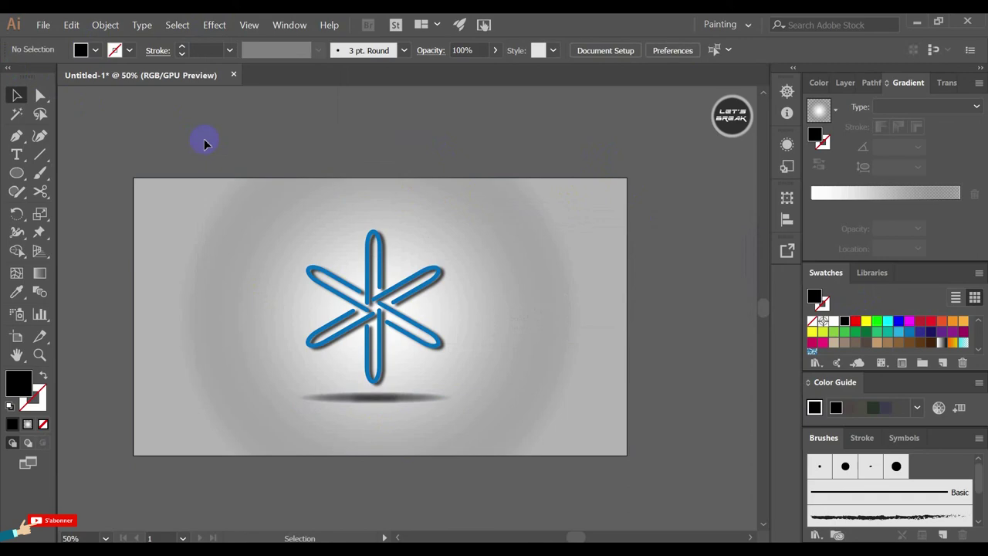